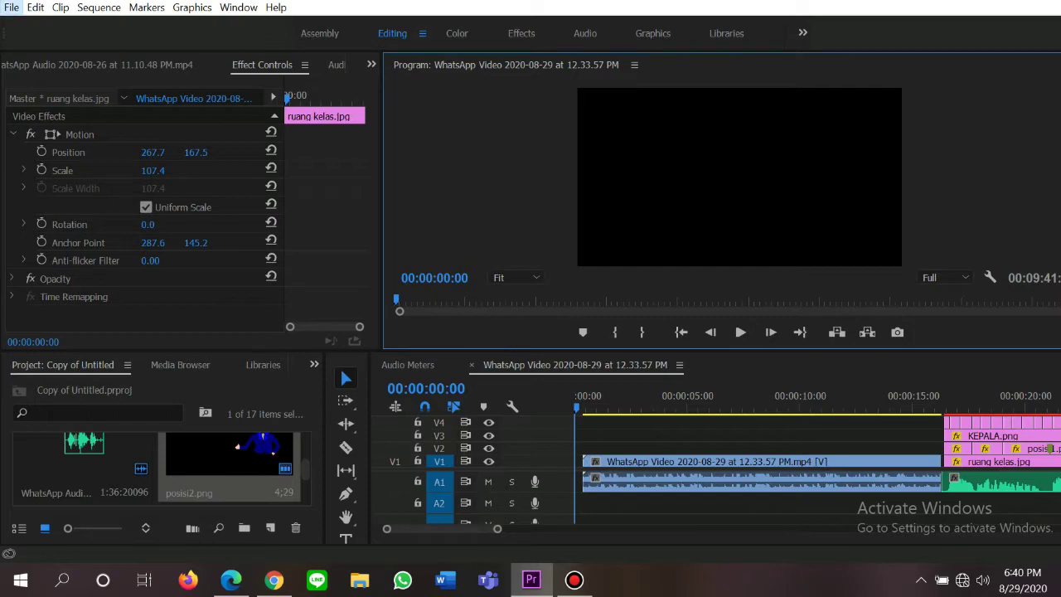
Browse the video files in the Downloads folder through the Import dialog and close it without importing
left_click(12, 7)
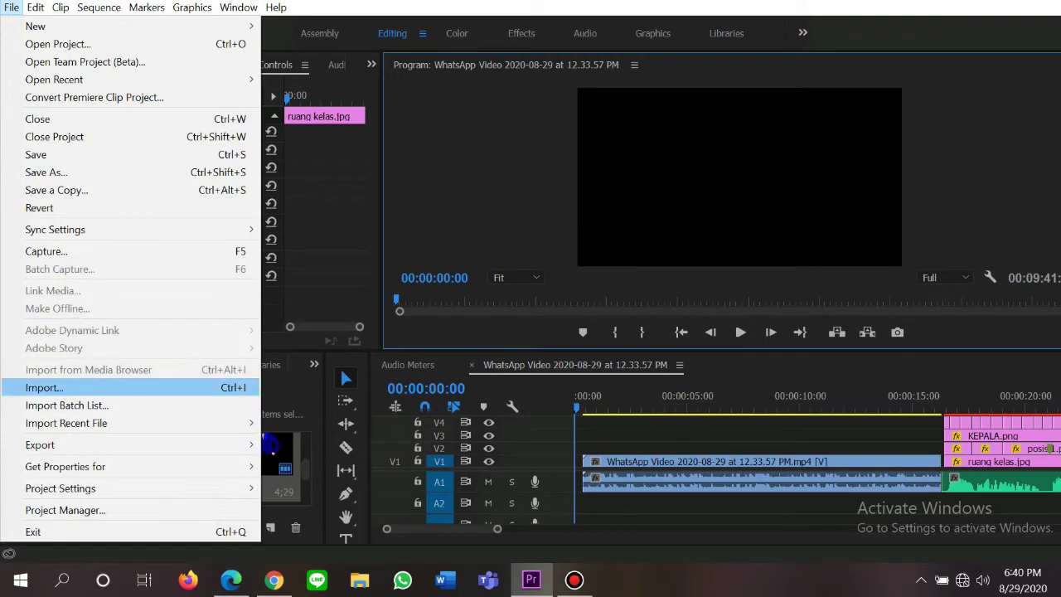
left_click(44, 388)
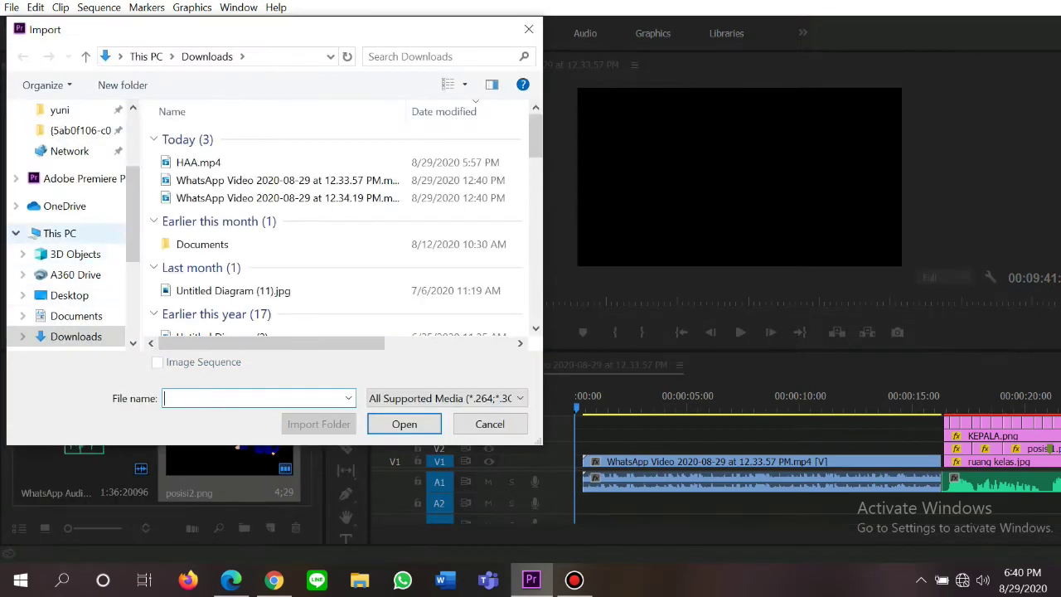
scroll(66, 249, "down", 2)
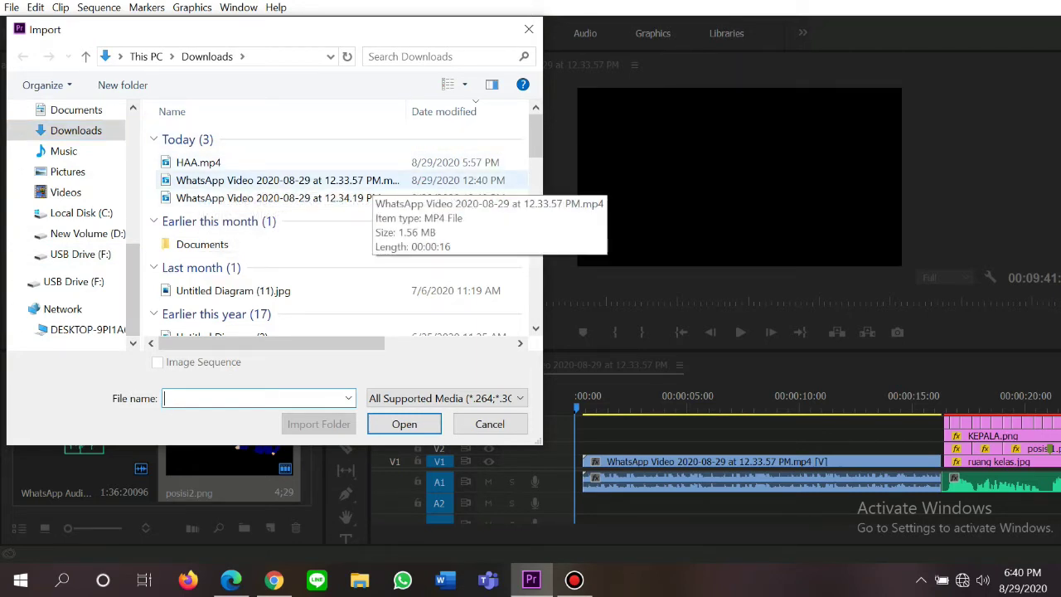
left_click(489, 423)
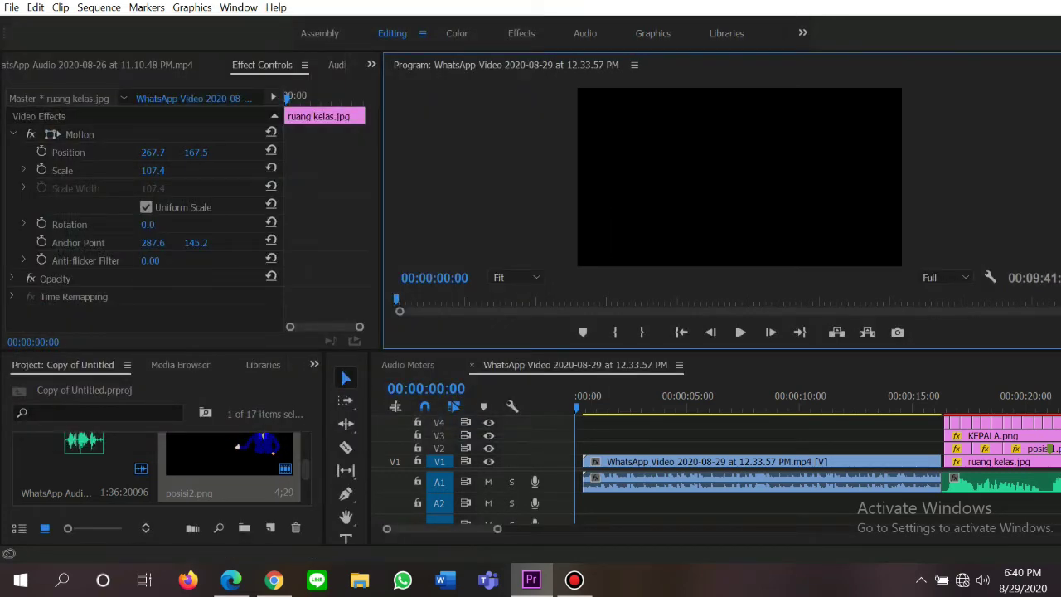
Preview the intro video from the start of the sequence and move the playhead to 00:00:16:03
scroll(158, 468, "up", 2)
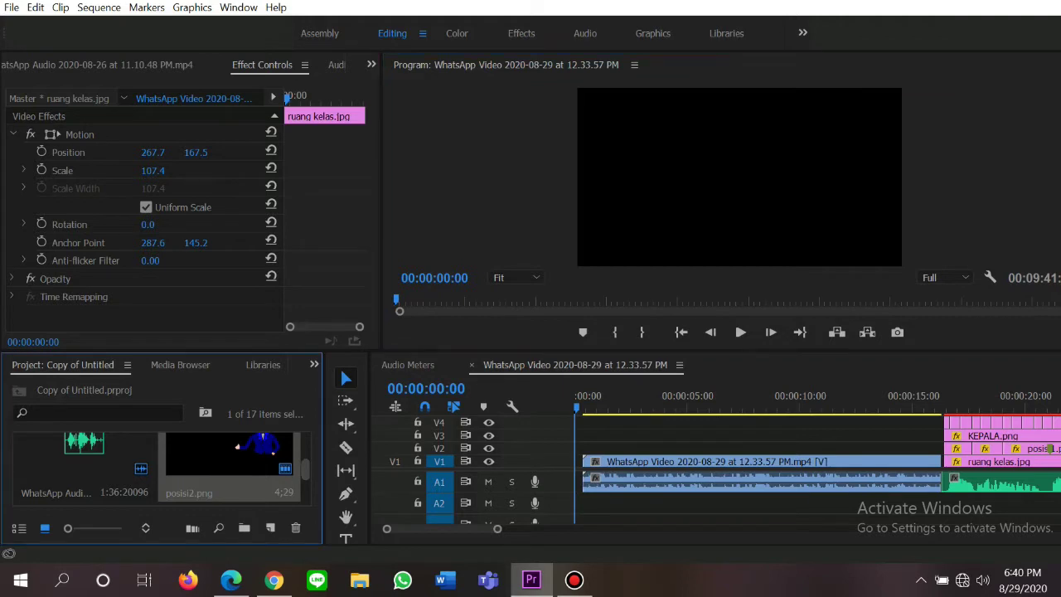
left_click(85, 472)
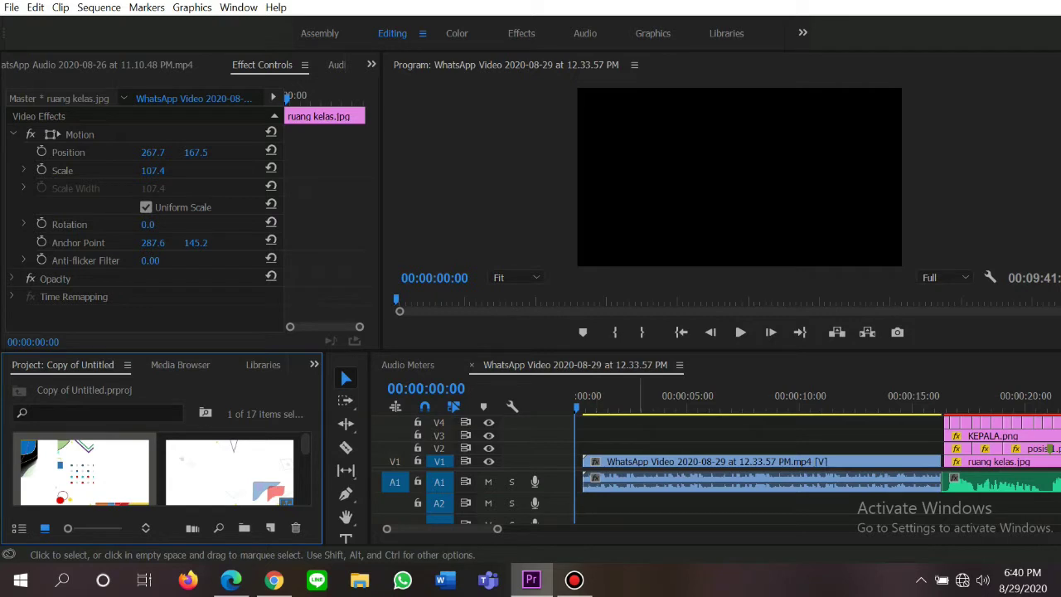
left_click(740, 332)
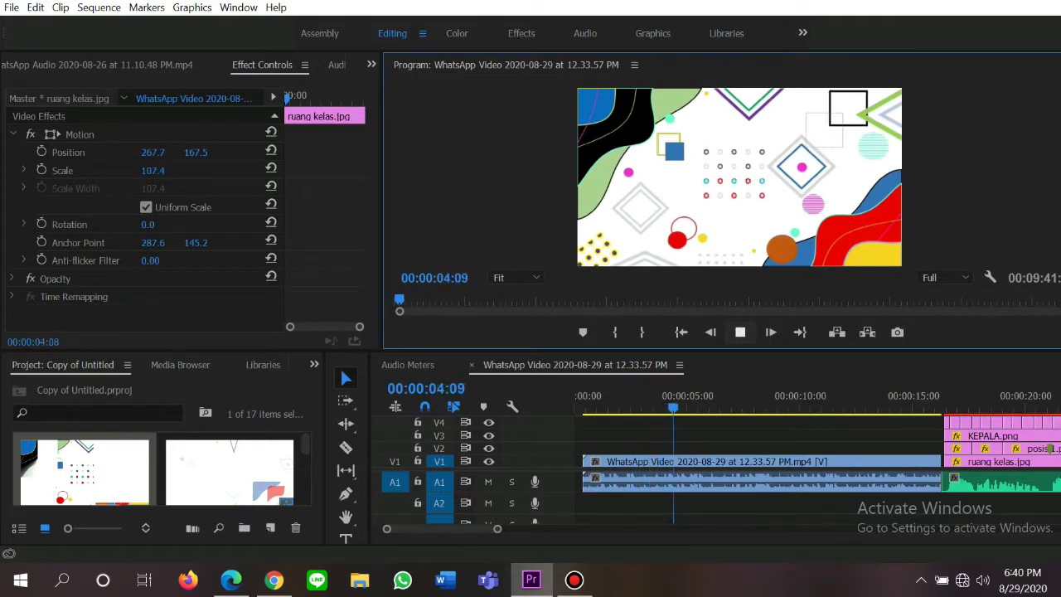
key("space")
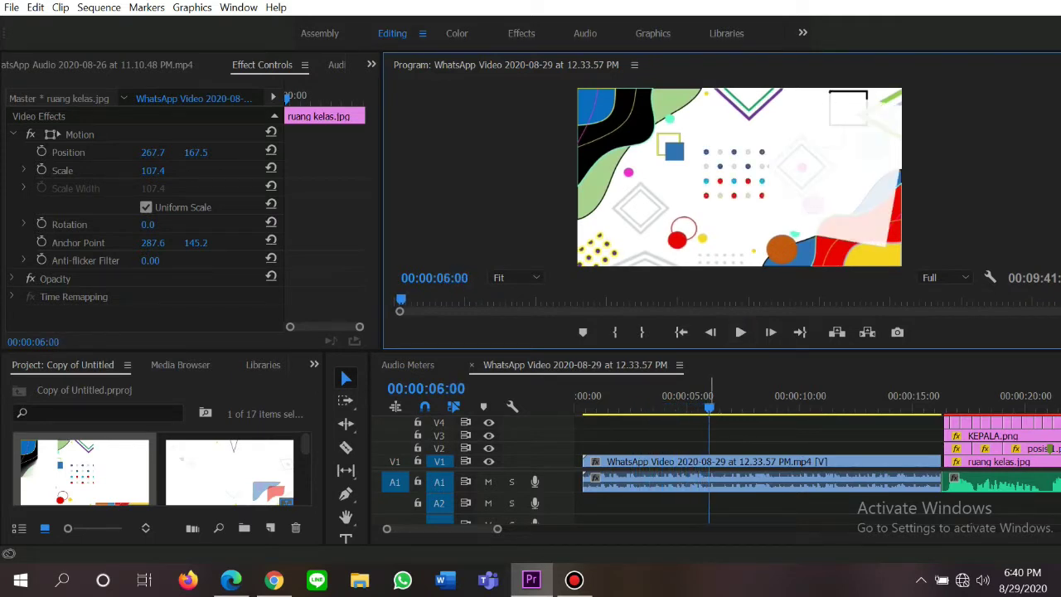
left_click_drag(710, 406, 938, 407)
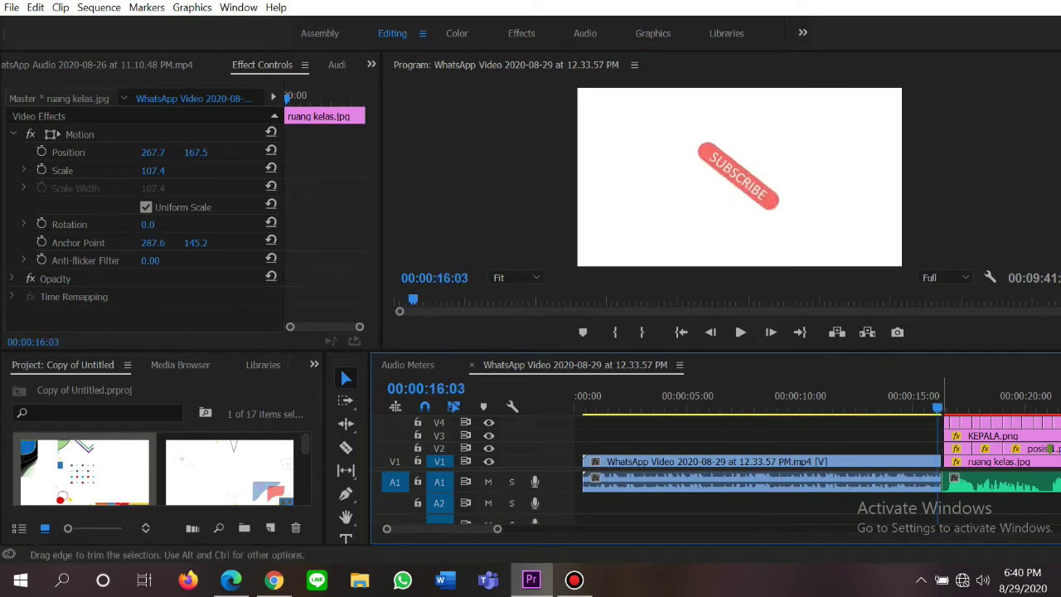
scroll(713, 465, "down", 5)
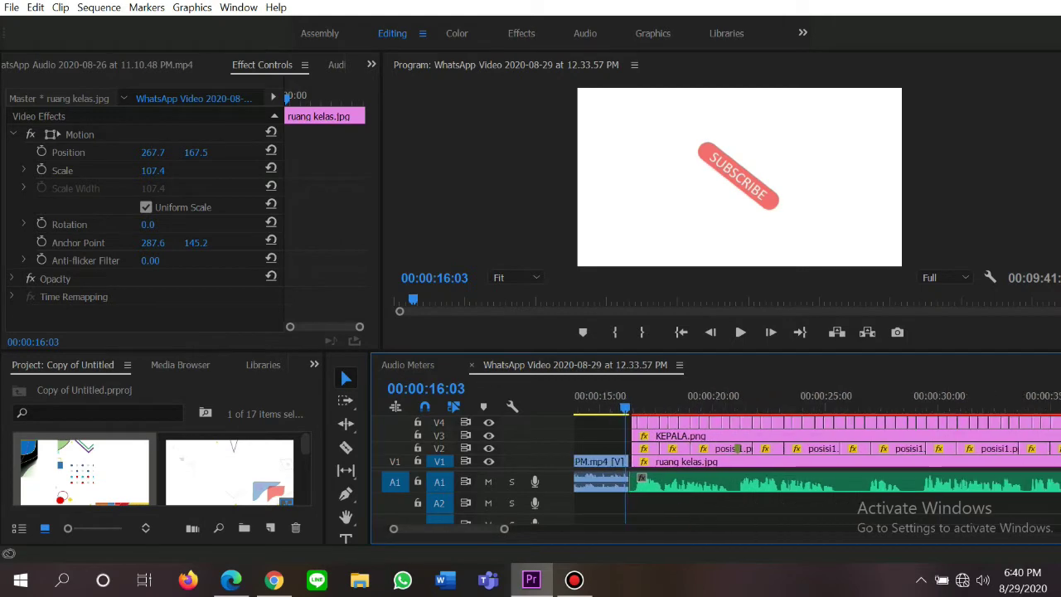
Browse the avatar images and media in the Pictures > AVATAR folder through the Import dialog and close it without importing
key("alt")
key("f")
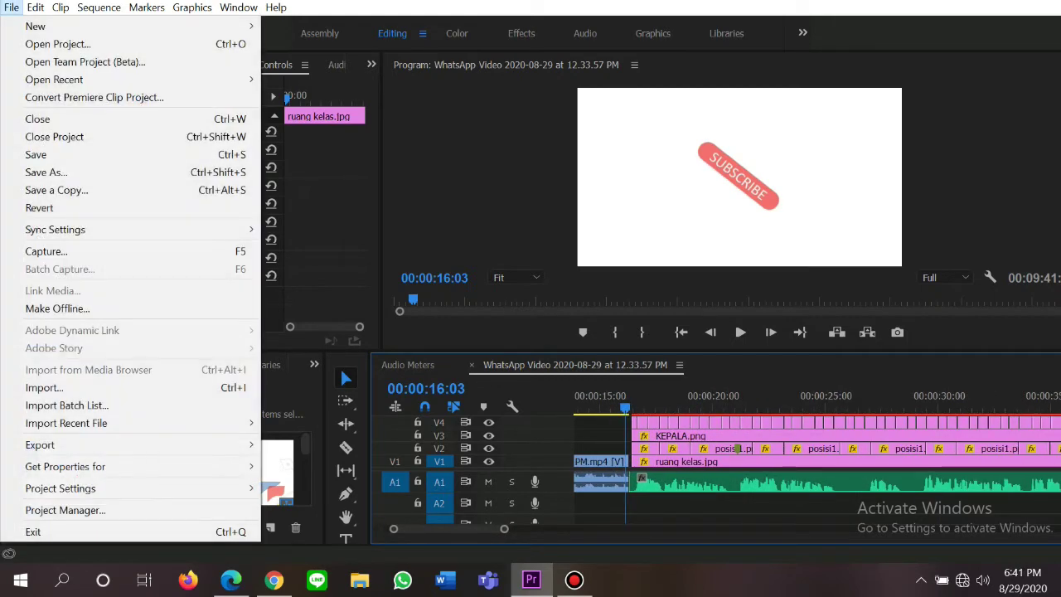
key("Down")
key("Return")
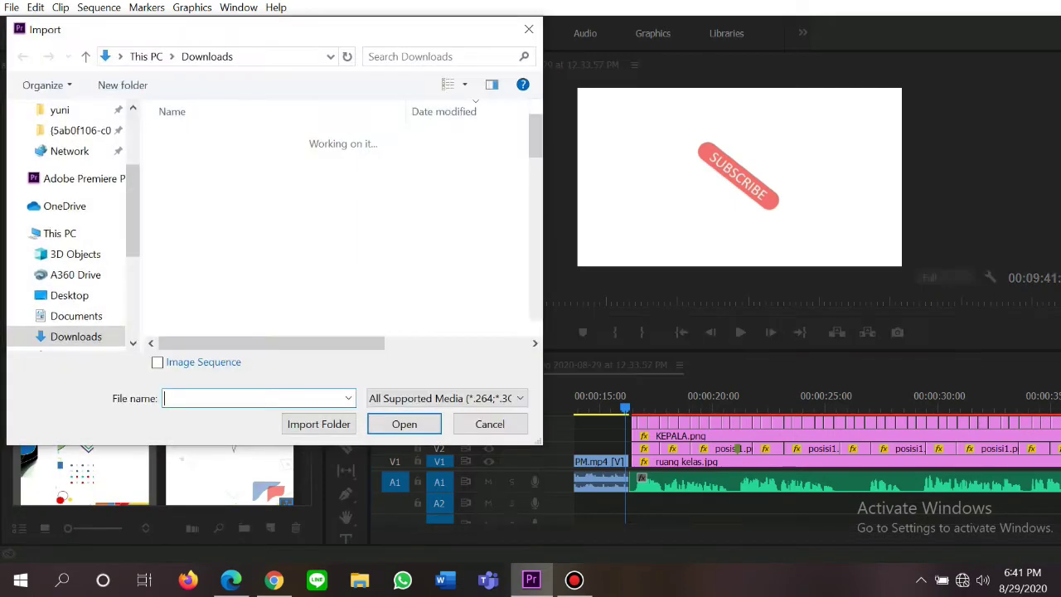
scroll(67, 226, "up", 3)
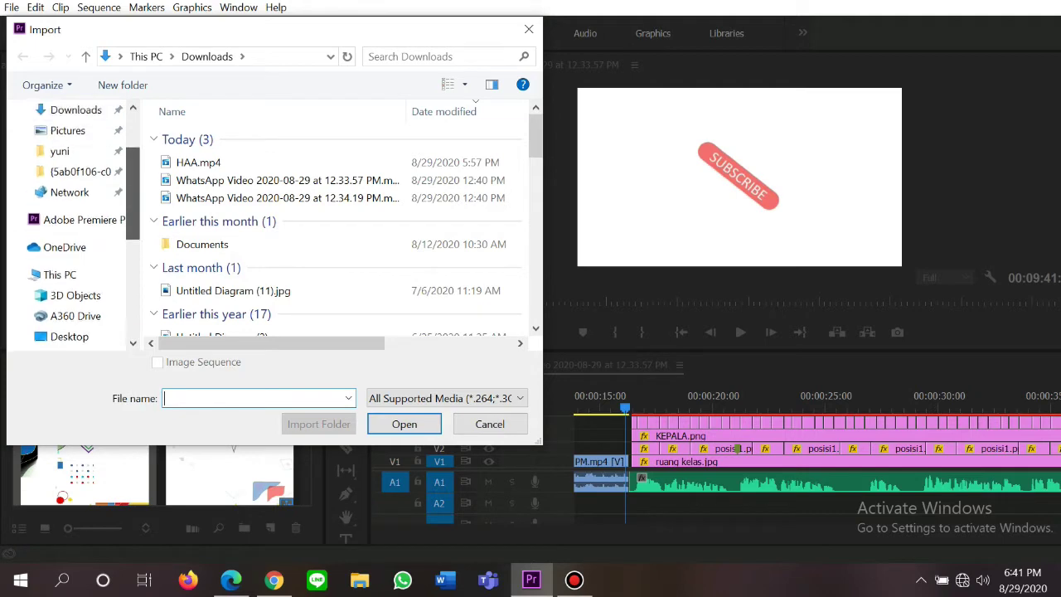
left_click(67, 226)
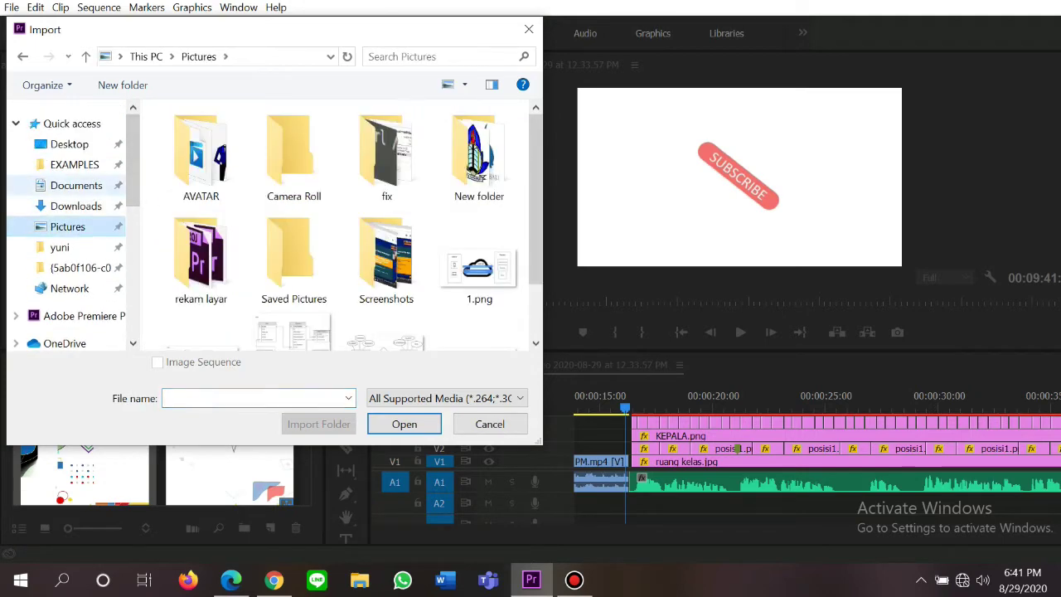
double_click(229, 154)
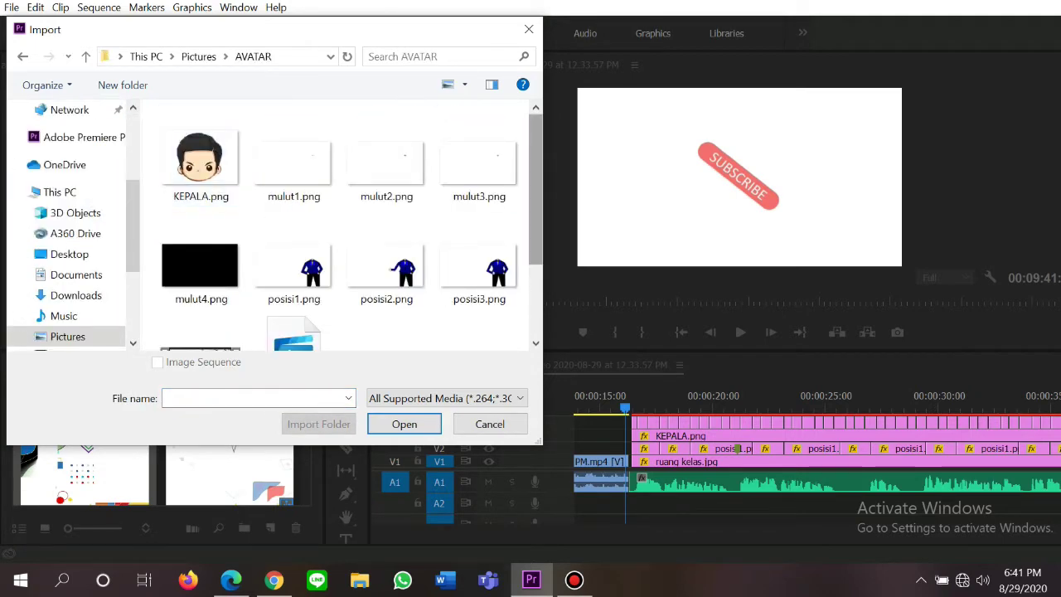
scroll(207, 169, "down", 2)
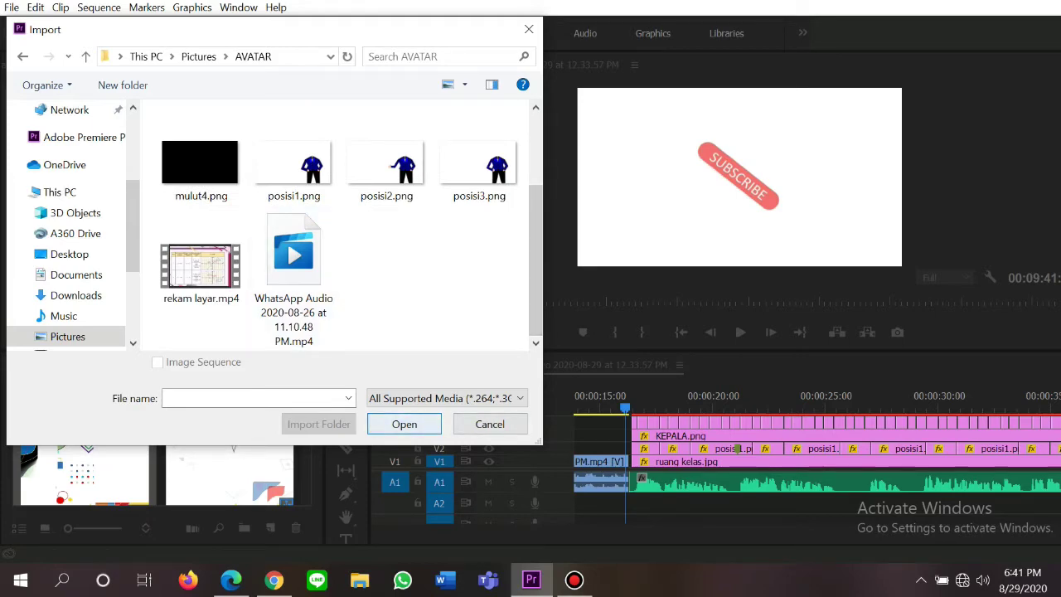
left_click(489, 424)
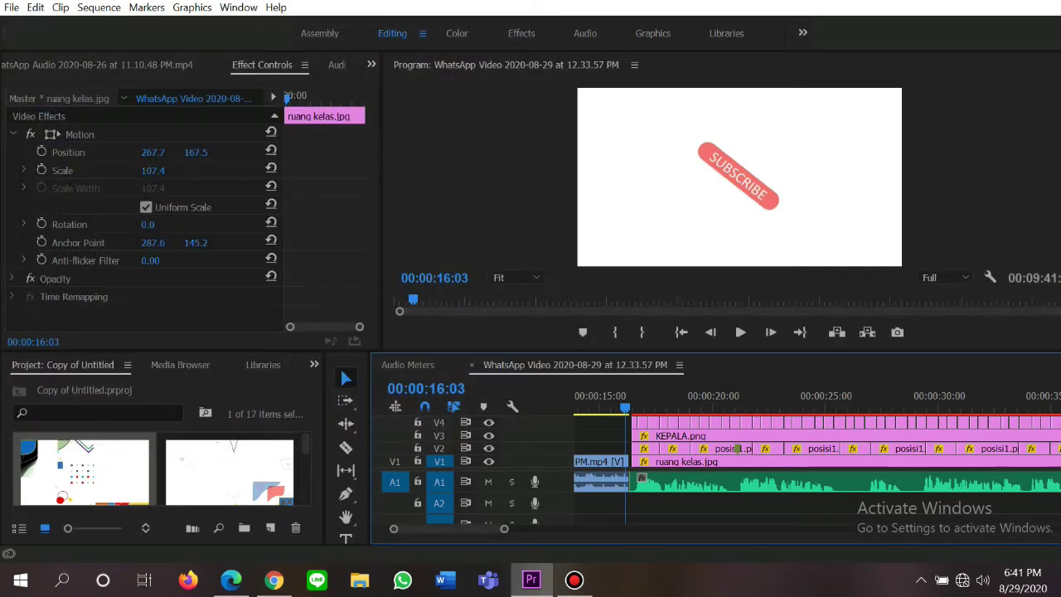
Look through the imported media in the project bin, including rekam layar.mp4, the posisi images and the WhatsApp audio
scroll(158, 469, "down", 3)
scroll(157, 468, "up", 4)
scroll(157, 469, "down", 3)
scroll(158, 468, "down", 1)
scroll(158, 469, "down", 4)
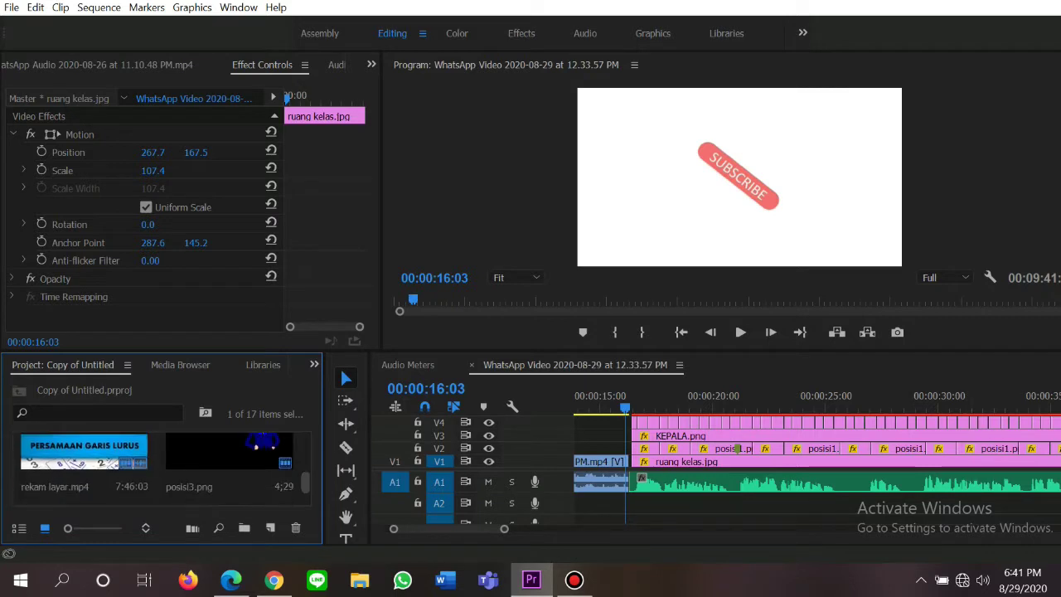
scroll(158, 468, "up", 2)
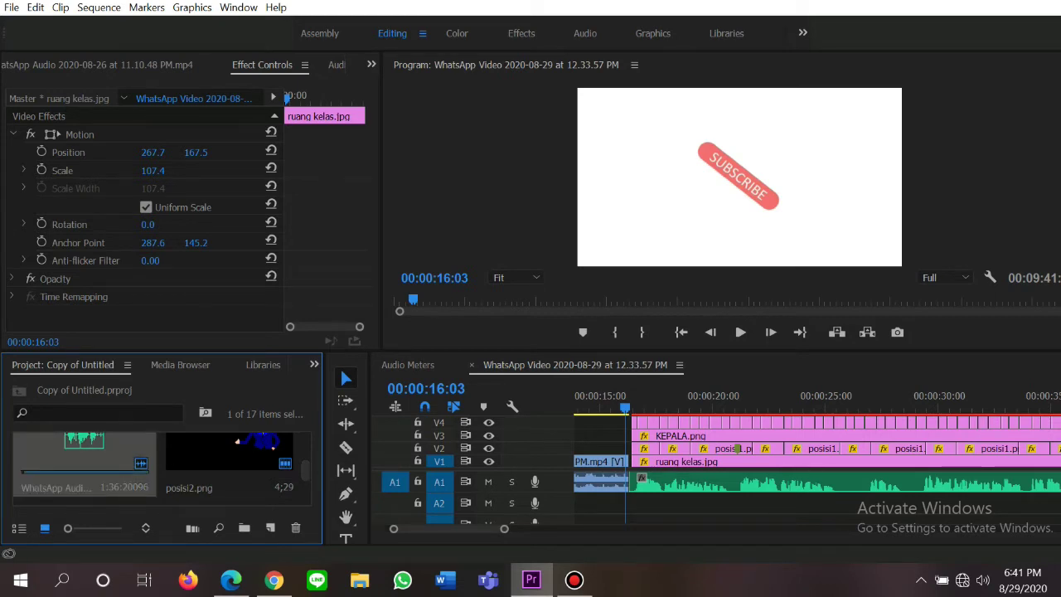
Select the WhatsApp audio clip that follows the intro on track A1 and review the avatar section to its end
left_click(597, 514)
scroll(721, 464, "left", 3)
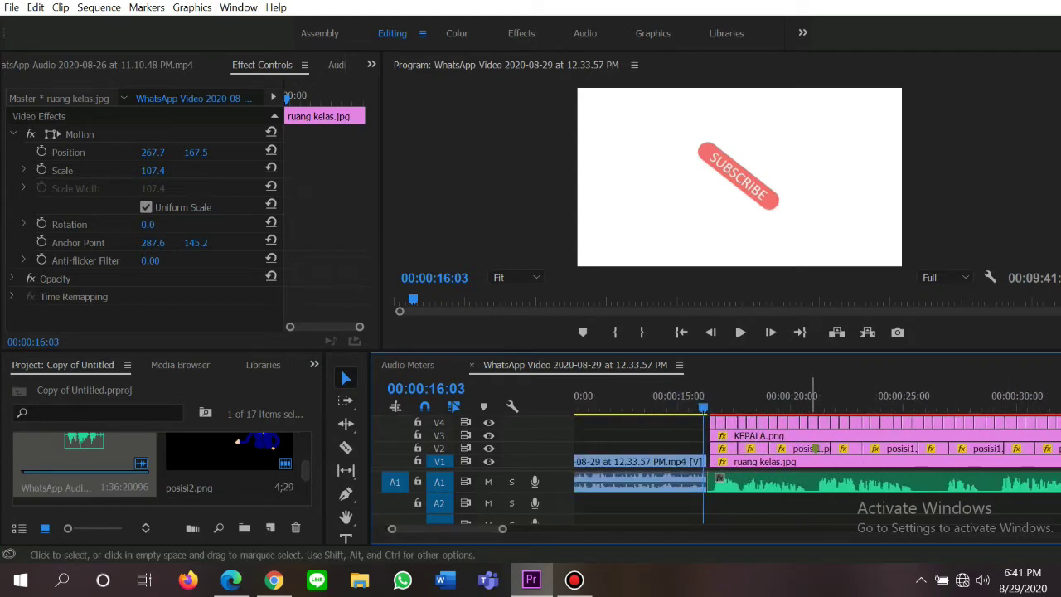
left_click(719, 478)
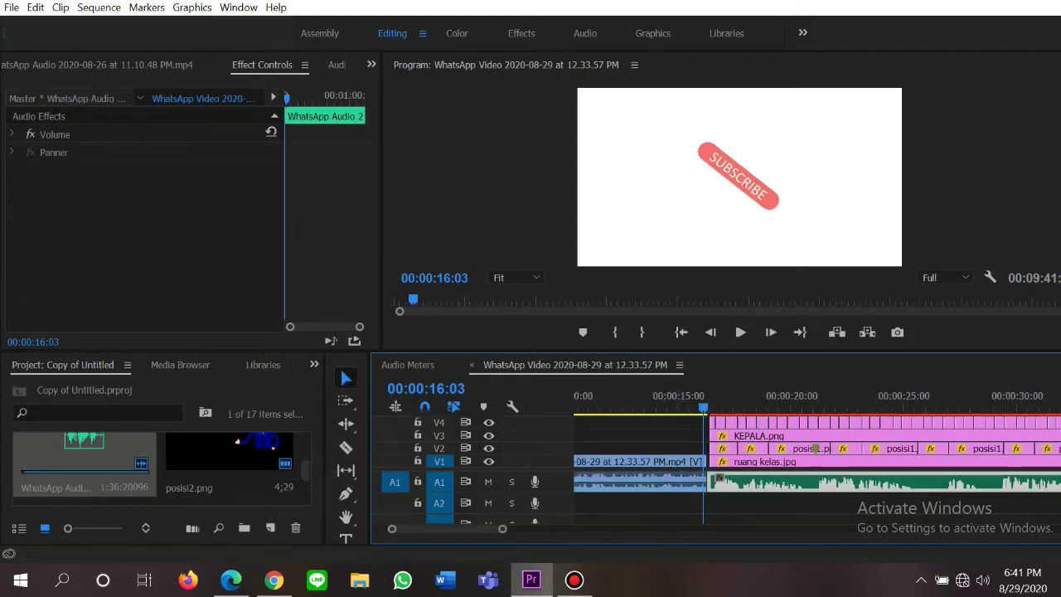
scroll(816, 448, "right", 15)
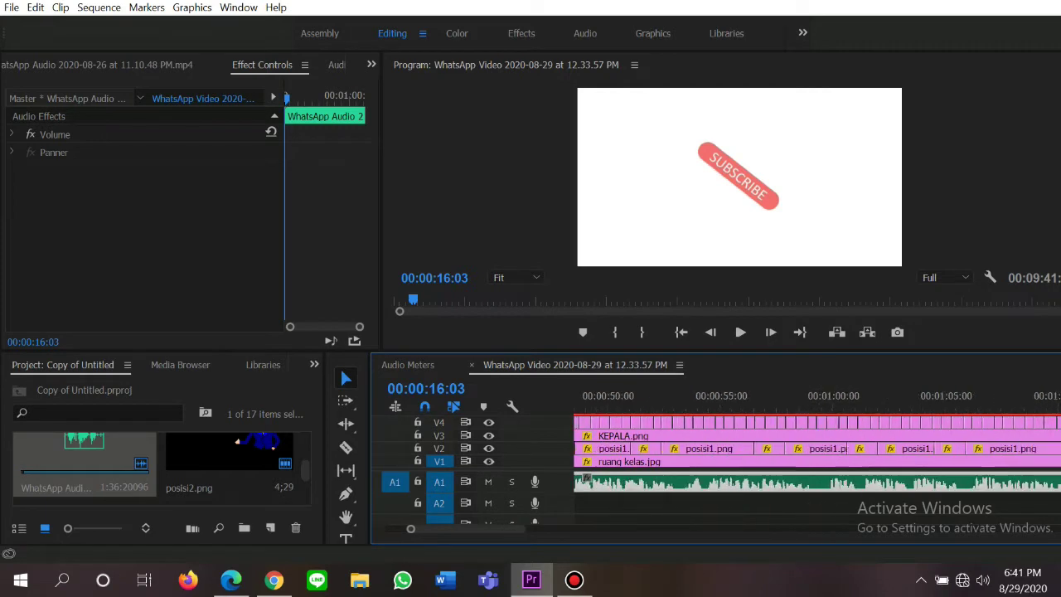
scroll(815, 465, "right", 15)
scroll(816, 464, "left", 10)
scroll(816, 464, "right", 5)
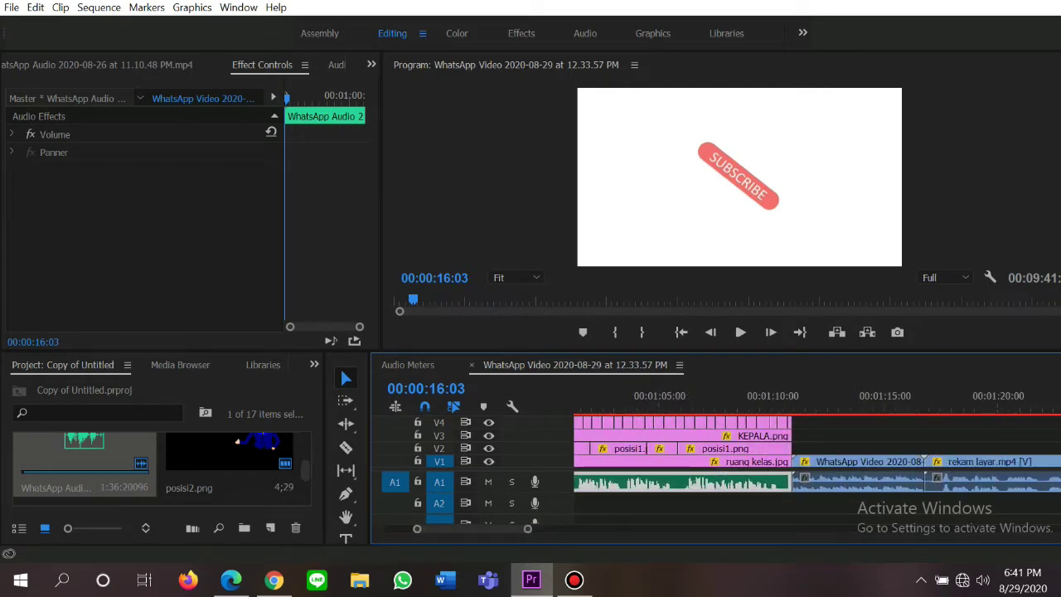
Review the rekam layar.mp4 section up to the closing avatar scene and return to the end of the first avatar section
scroll(816, 465, "right", 20)
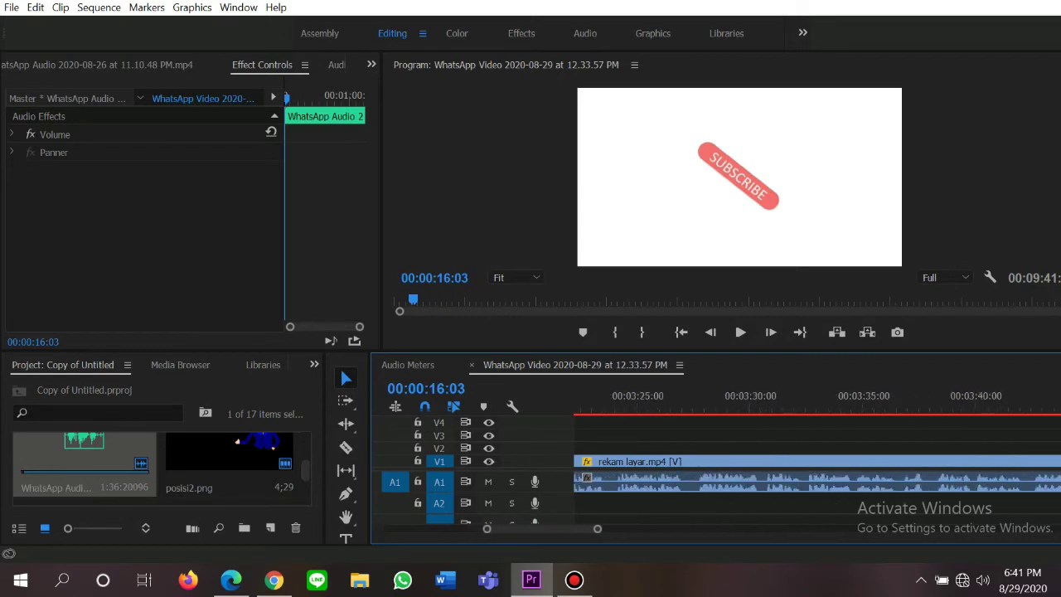
scroll(816, 464, "right", 20)
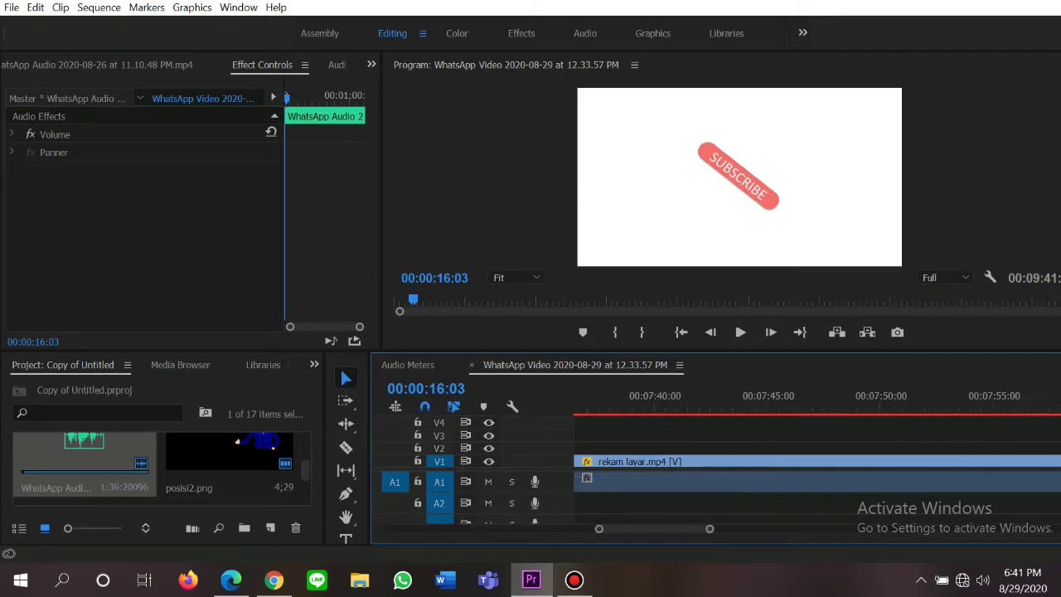
scroll(816, 464, "right", 16)
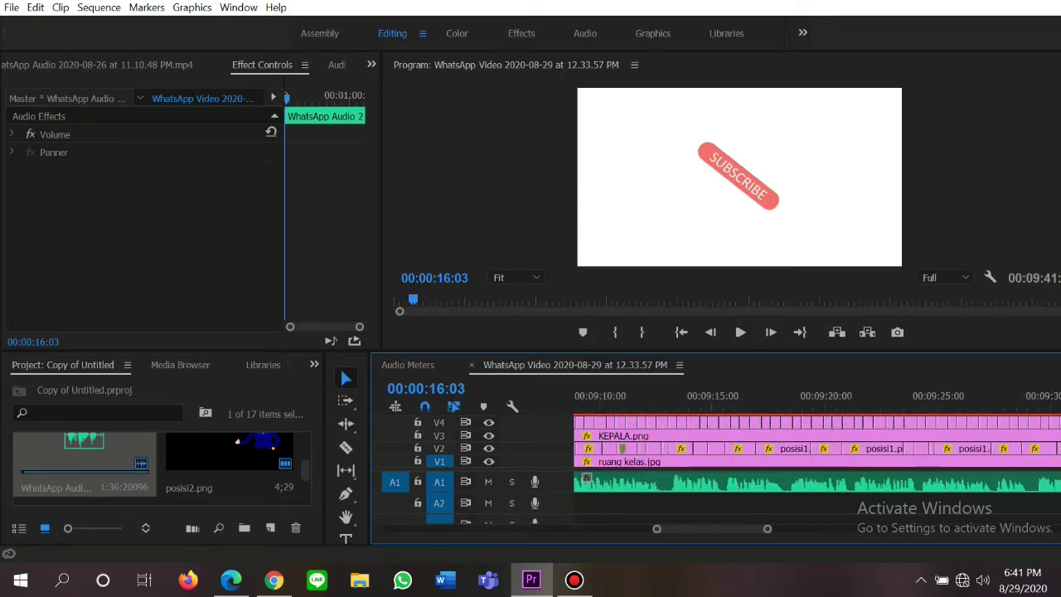
scroll(816, 464, "left", 3)
scroll(816, 464, "left", 20)
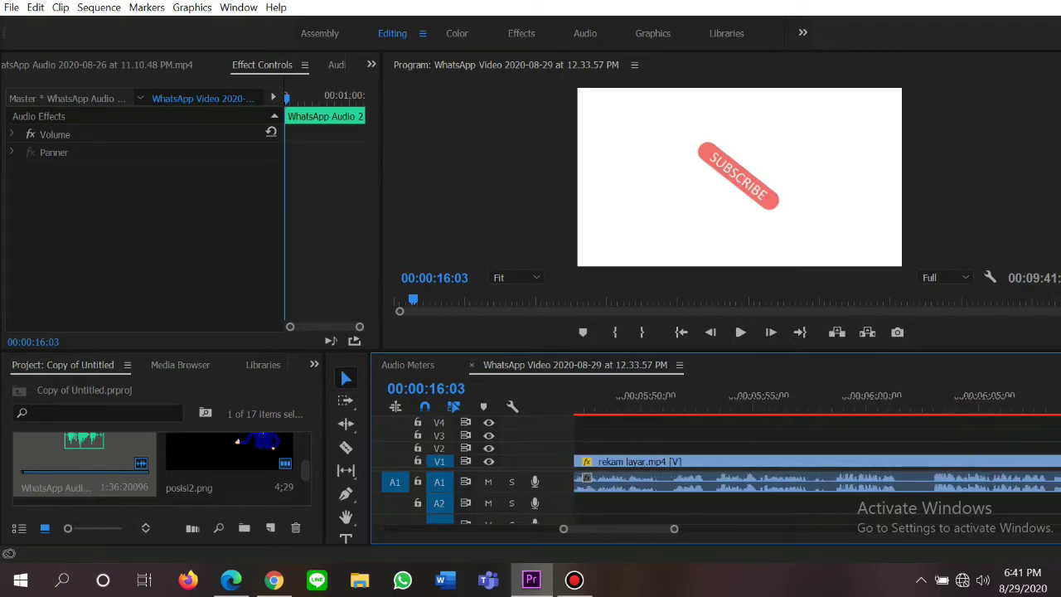
scroll(816, 465, "left", 20)
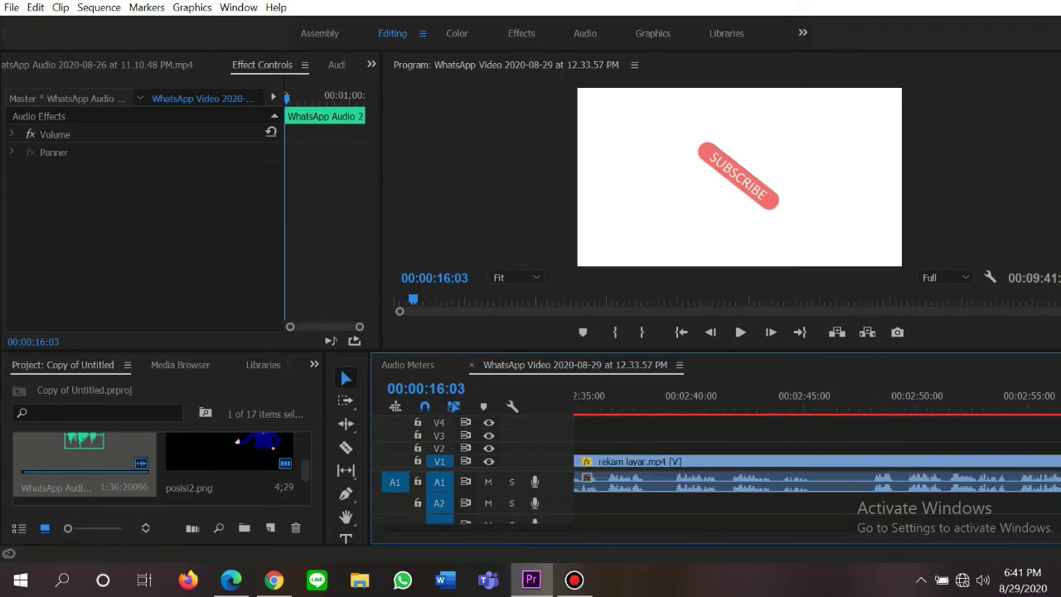
scroll(816, 464, "right", 5)
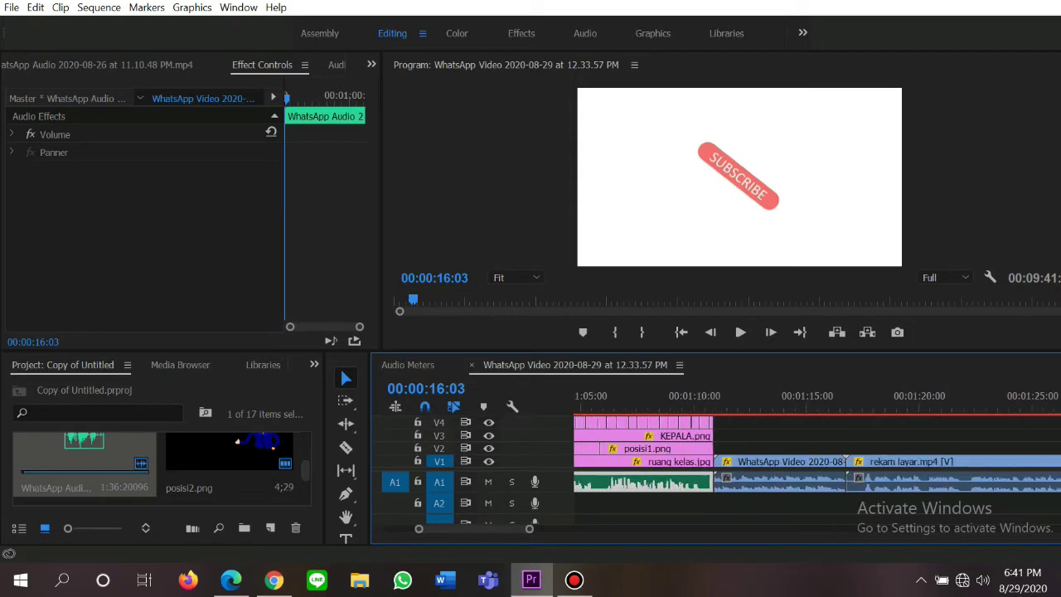
Switch to the Razor tool for the WhatsApp video clip after the first avatar section and return to the Selection tool
scroll(816, 464, "left", 1)
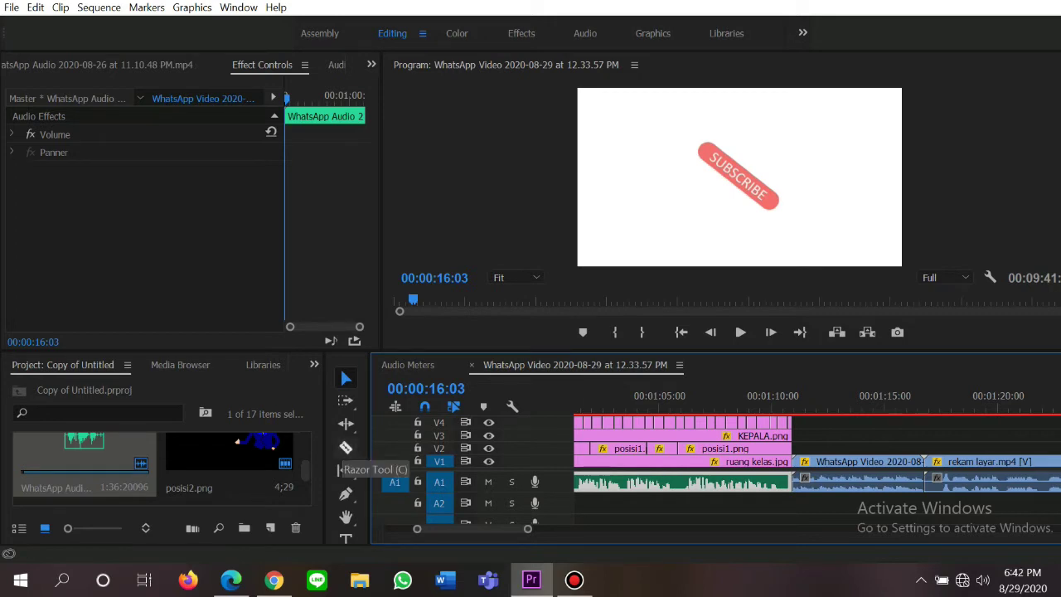
left_click(346, 448)
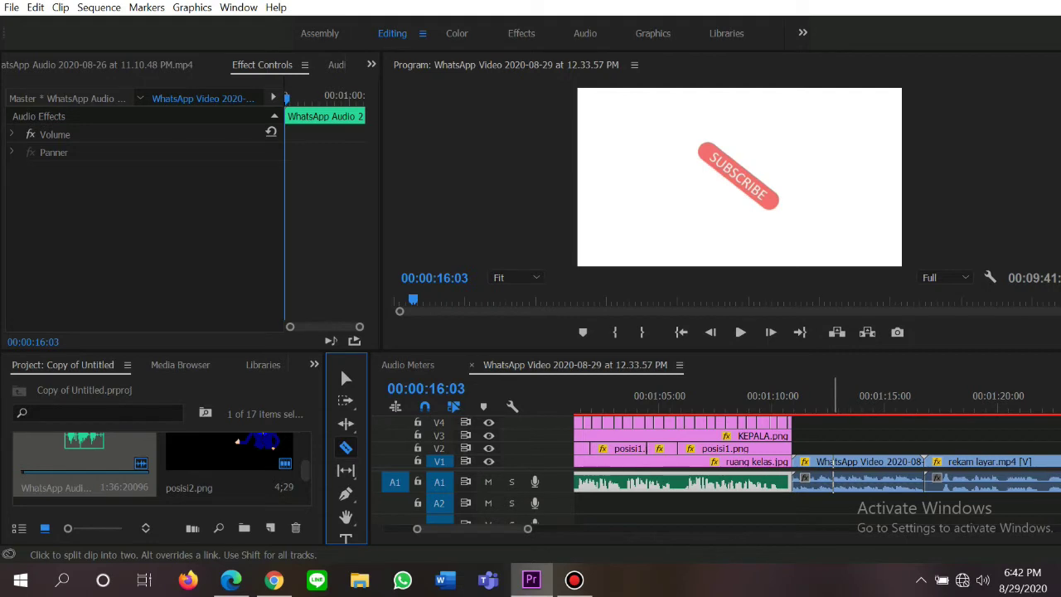
left_click(346, 378)
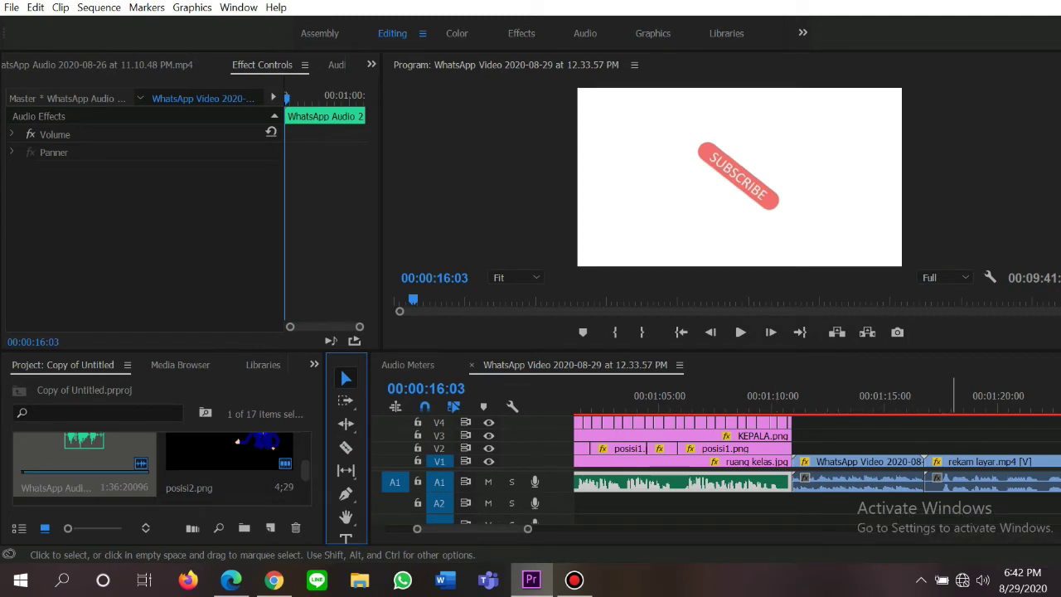
Examine the rekam layar.mp4 clip on track V1 and its junction with the closing avatar scene
scroll(829, 448, "right", 5)
scroll(817, 447, "right", 6)
scroll(817, 464, "right", 2)
scroll(817, 464, "right", 2)
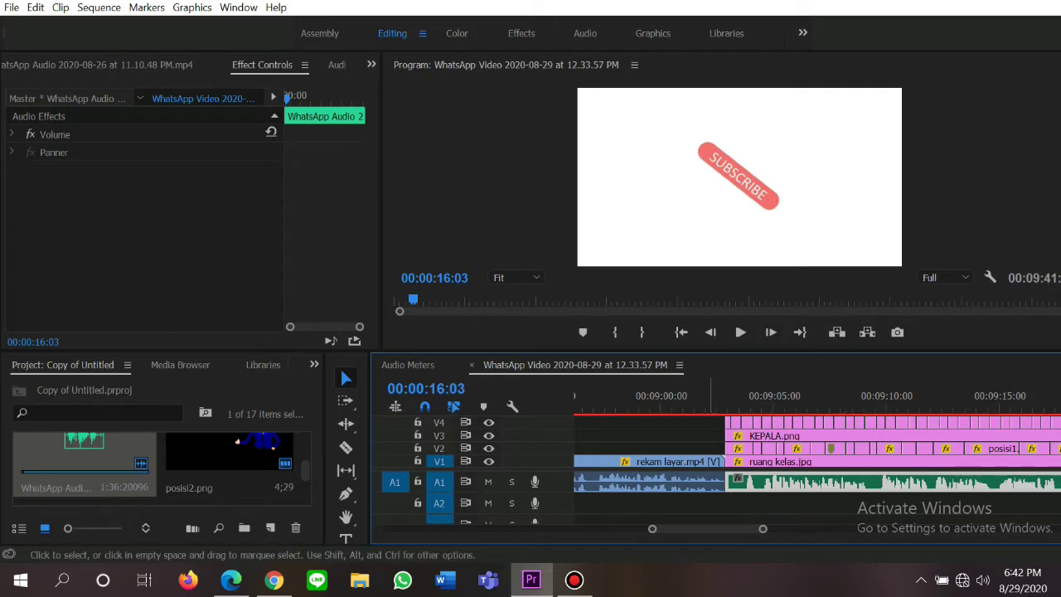
scroll(816, 464, "left", 15)
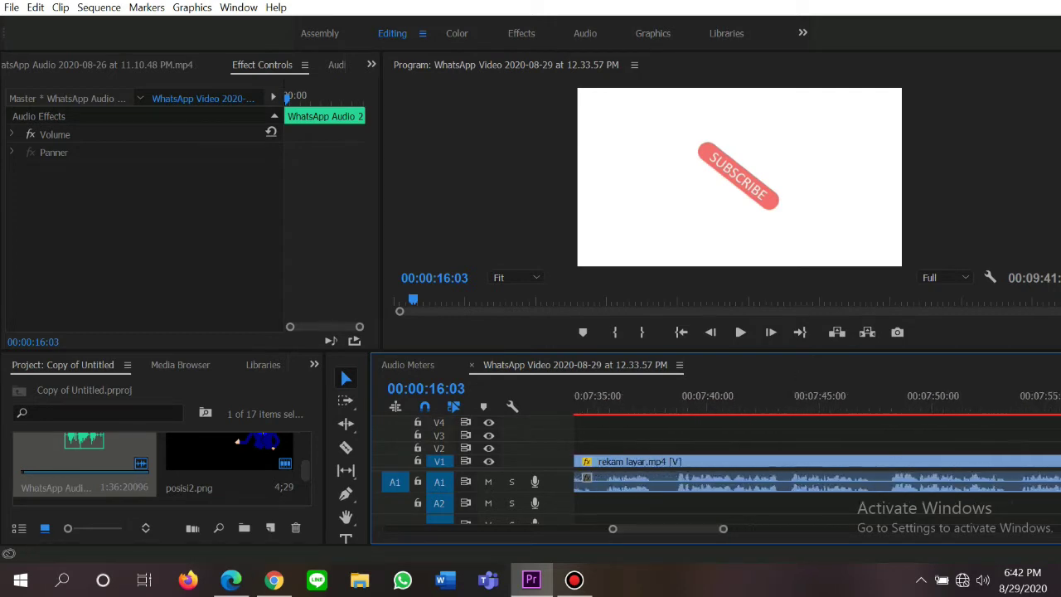
scroll(816, 464, "left", 20)
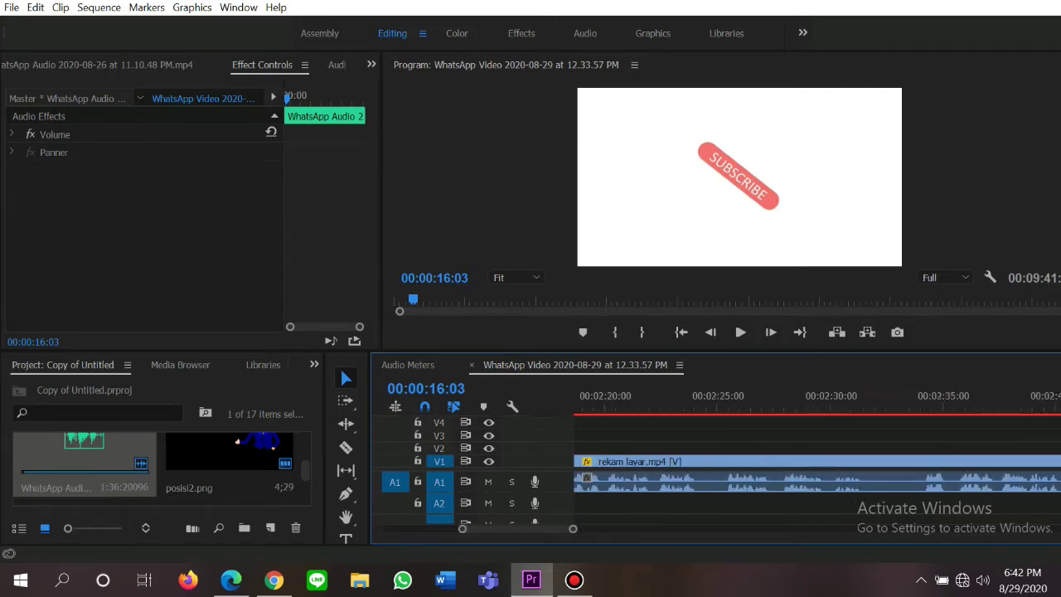
Return to the start of the first avatar section and check the Downloads folder for importable media without importing anything
scroll(817, 464, "left", 10)
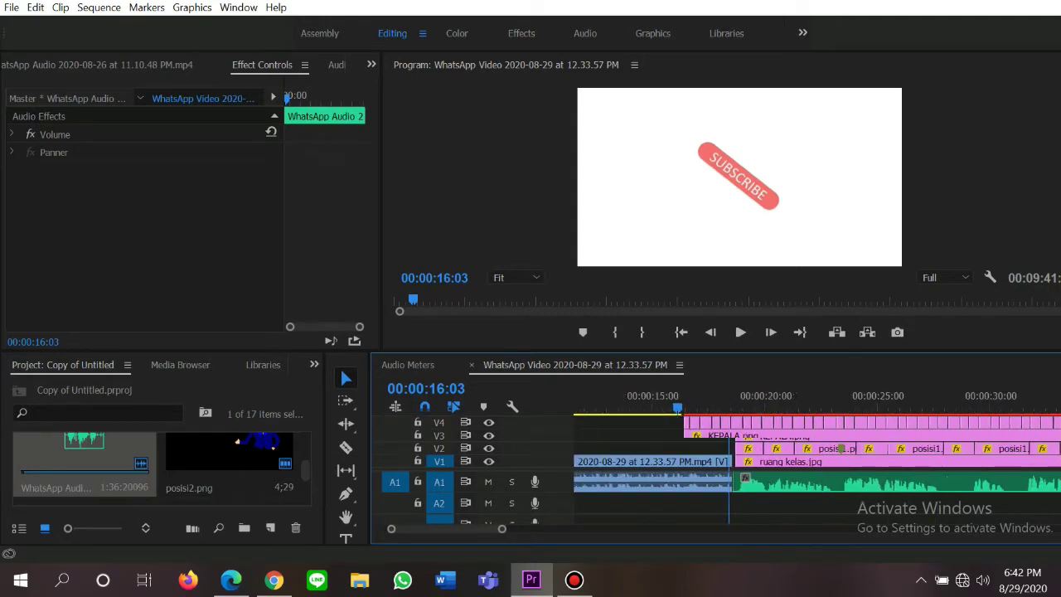
scroll(817, 464, "right", 5)
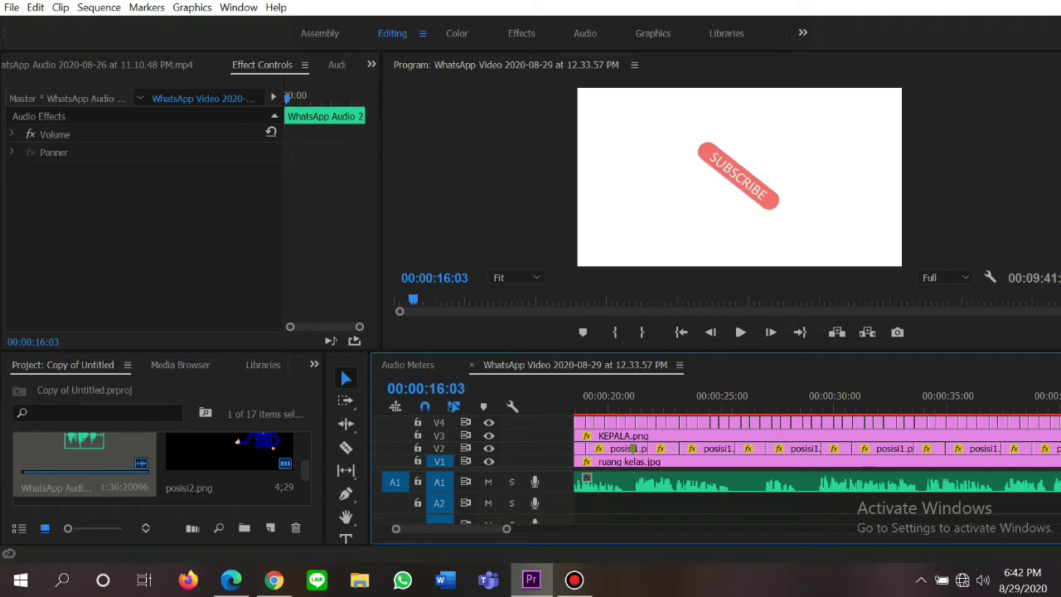
left_click(12, 7)
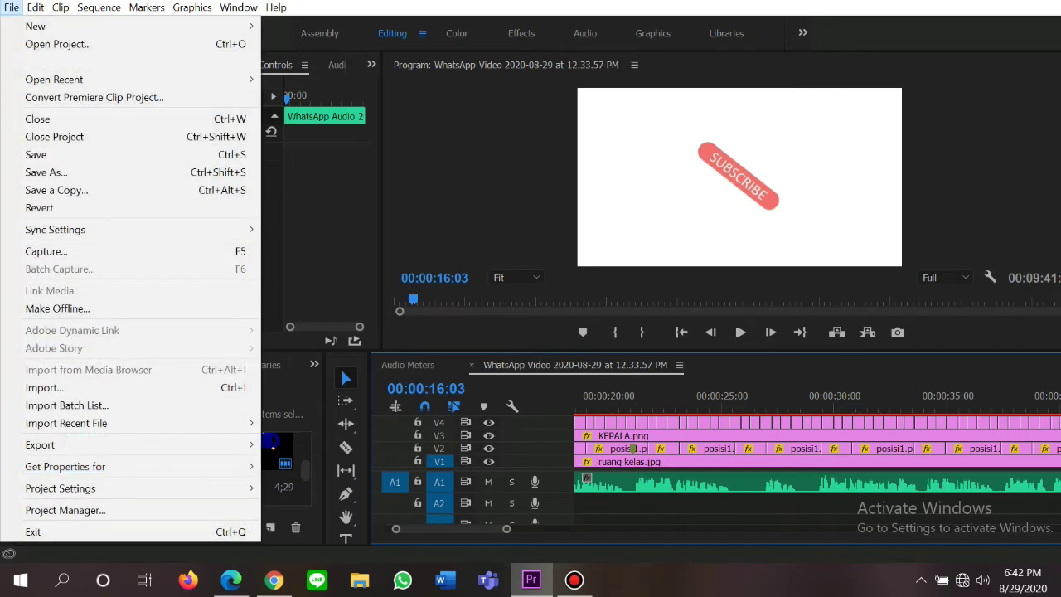
left_click(44, 387)
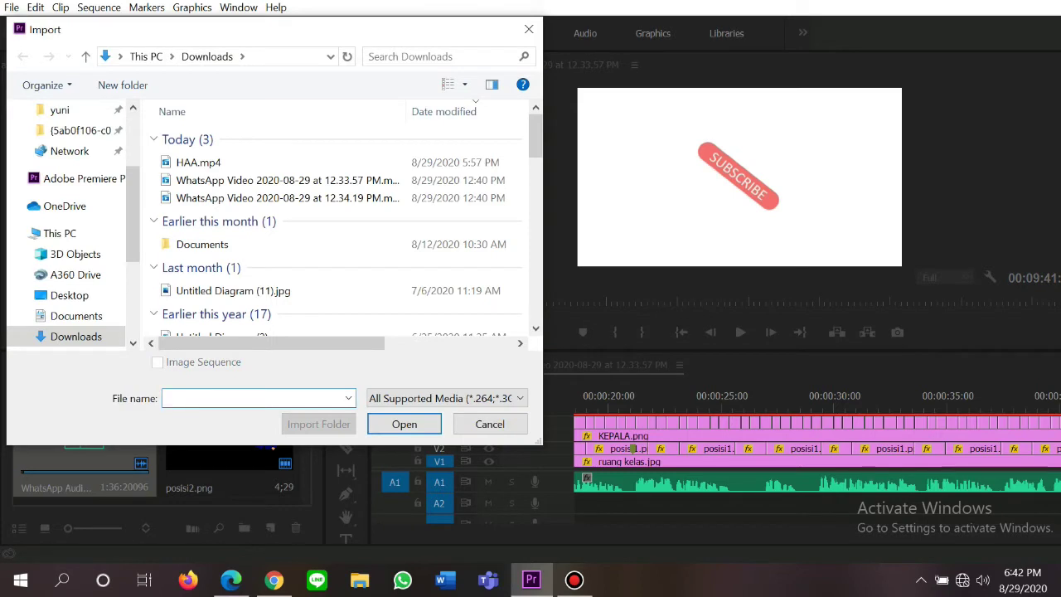
scroll(71, 224, "down", 2)
scroll(70, 224, "up", 2)
left_click(489, 424)
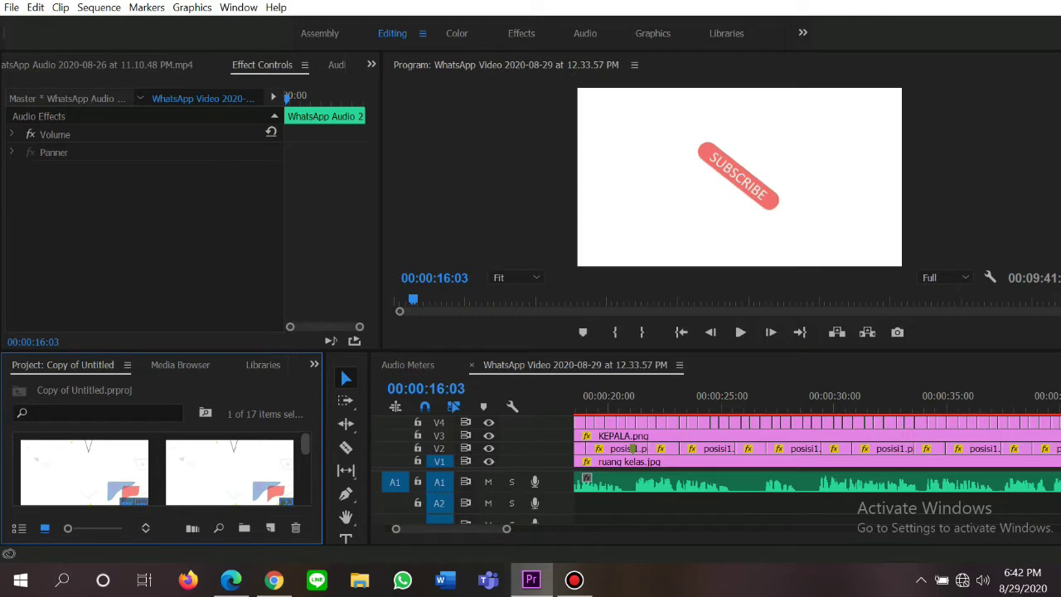
Select the ruang kelas.jpg background clip on track V1 and preview the start of the first avatar scene
left_click(85, 480)
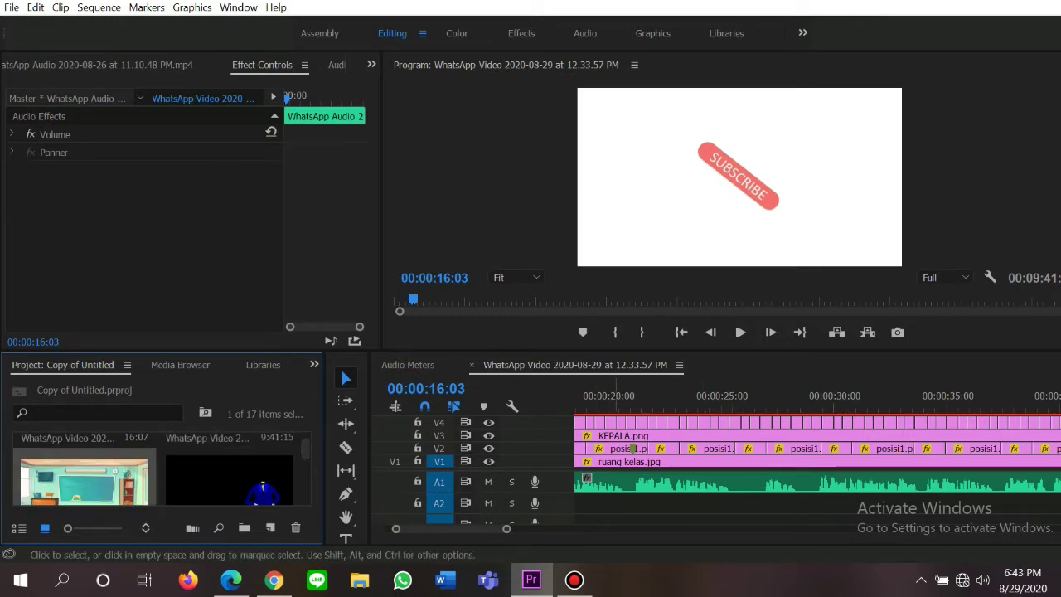
left_click(630, 462)
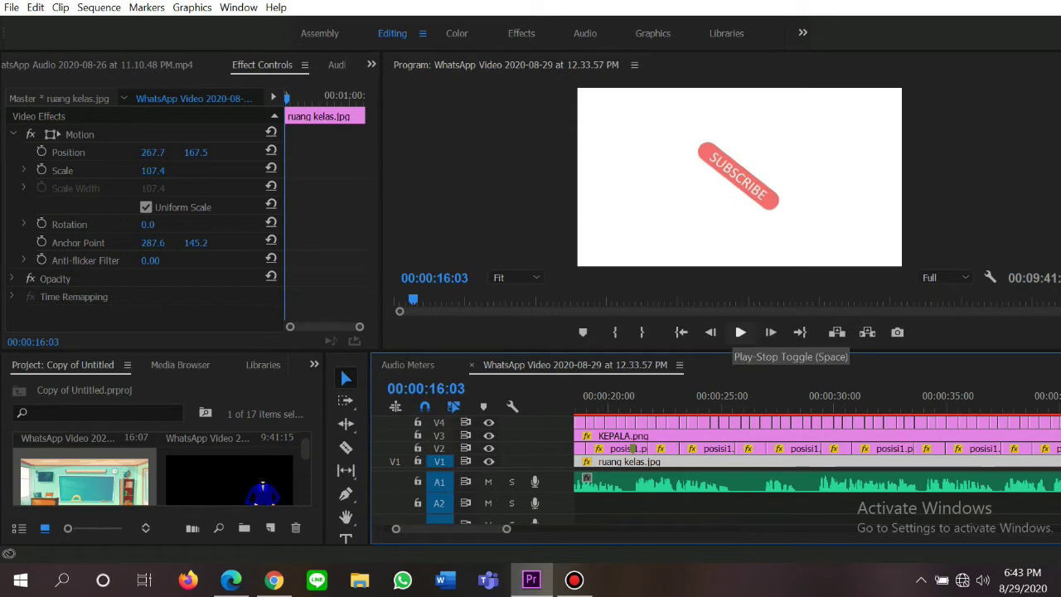
left_click(741, 331)
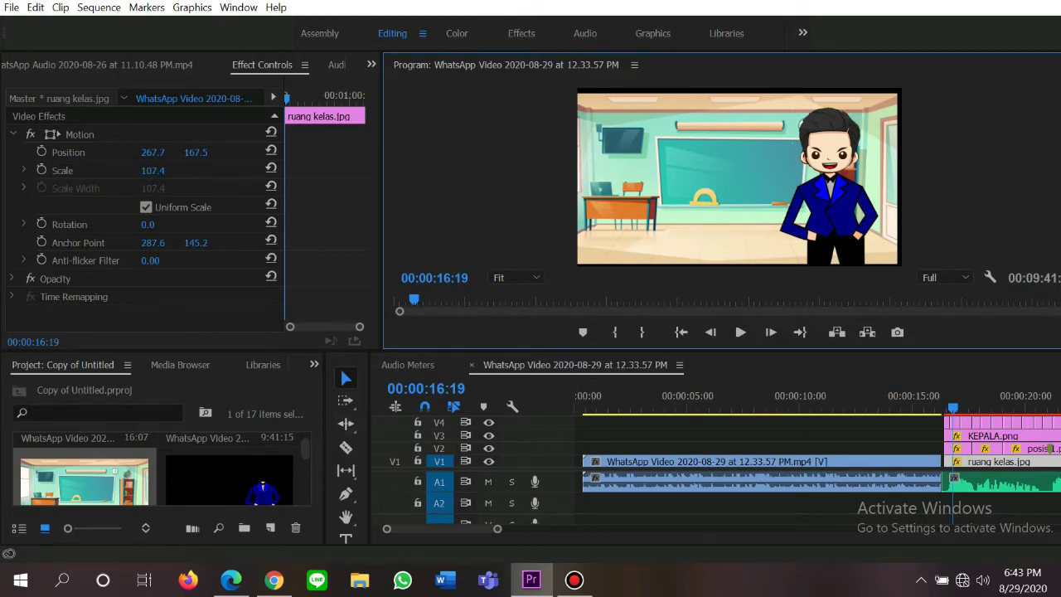
Browse the AVATAR folder in Pictures for the import images and close it without importing anything
left_click(12, 6)
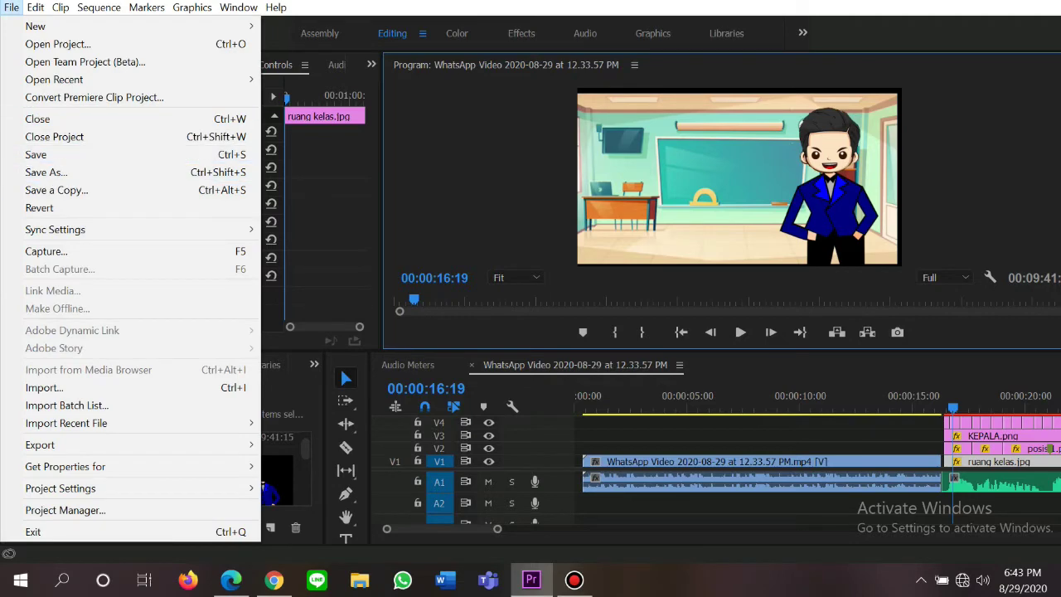
left_click(44, 387)
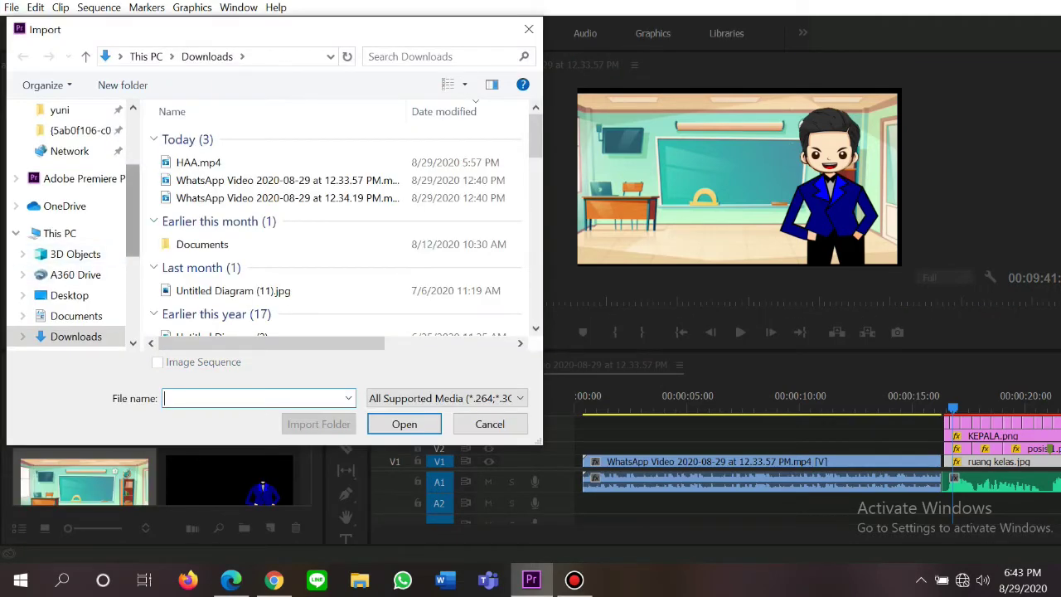
scroll(71, 249, "up", 2)
left_click(67, 172)
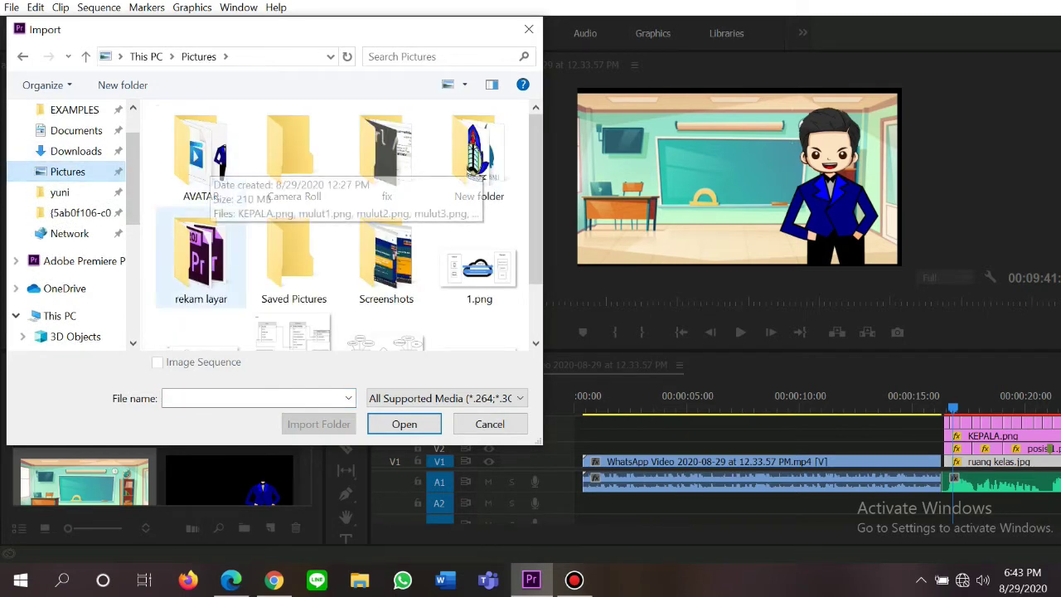
double_click(200, 154)
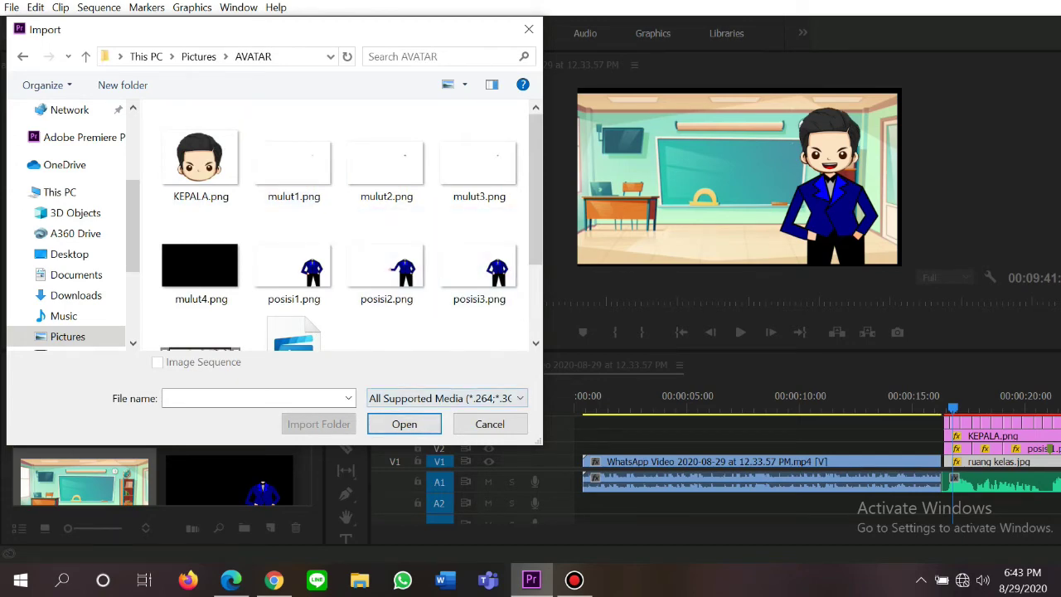
left_click(490, 423)
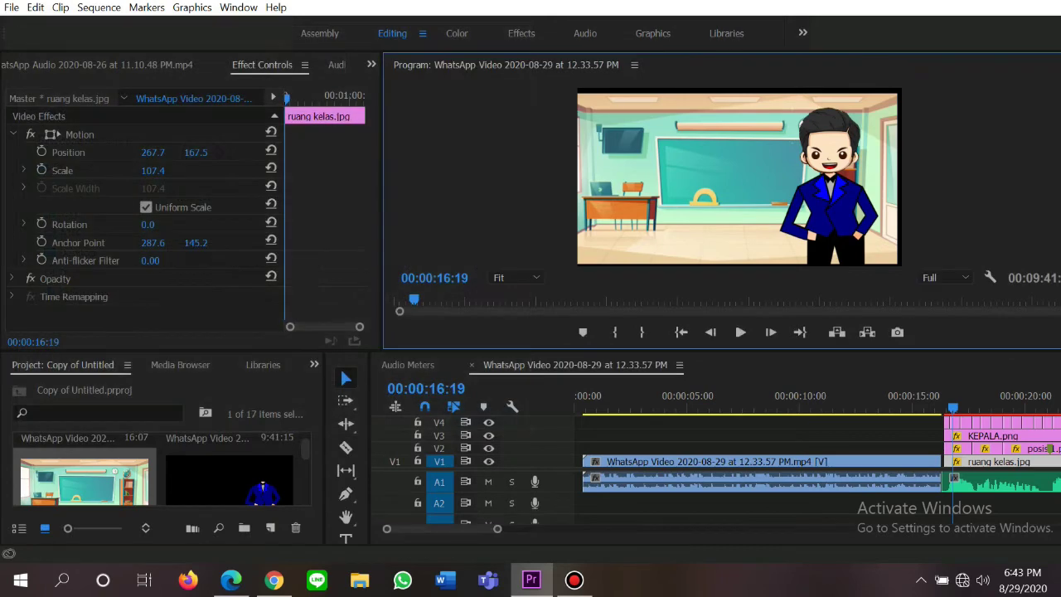
Look through the imported background, body, head and mouth images in the project bin
left_click(305, 449)
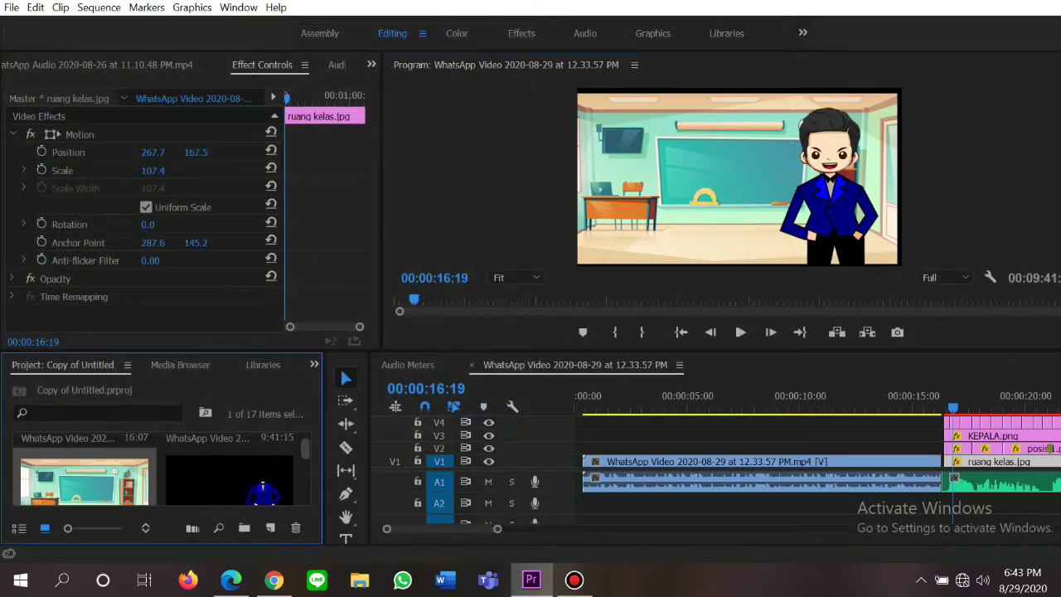
scroll(161, 468, "down", 1)
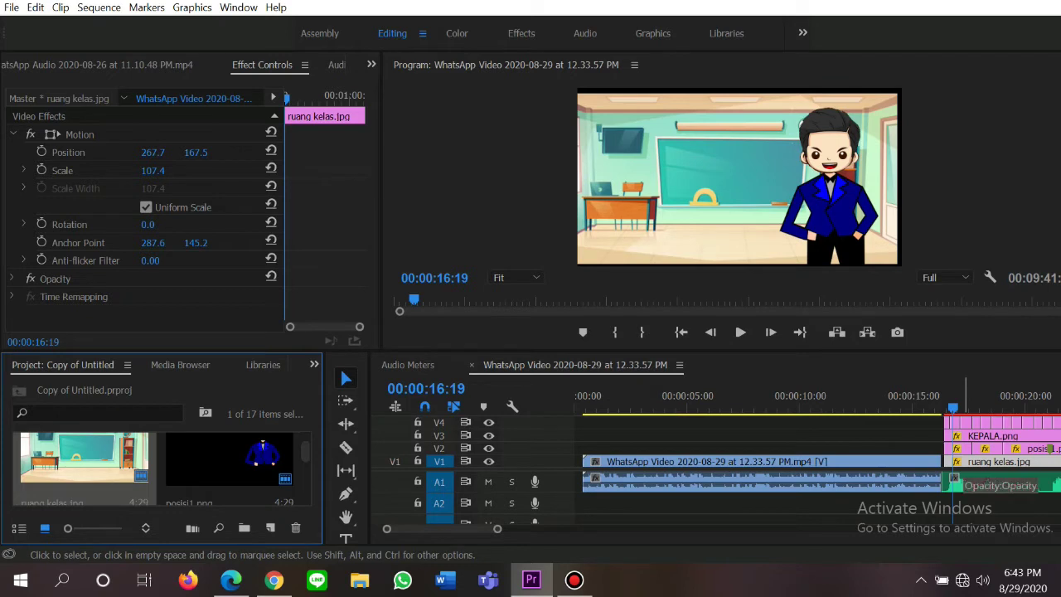
scroll(305, 451, "down", 1)
scroll(162, 469, "down", 3)
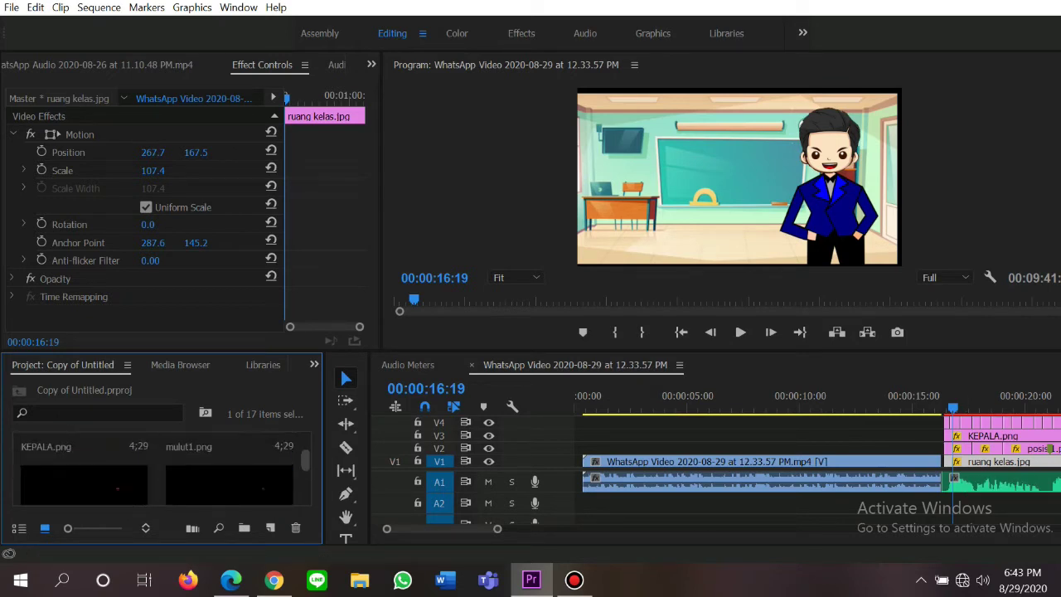
scroll(162, 469, "up", 3)
scroll(162, 464, "down", 1)
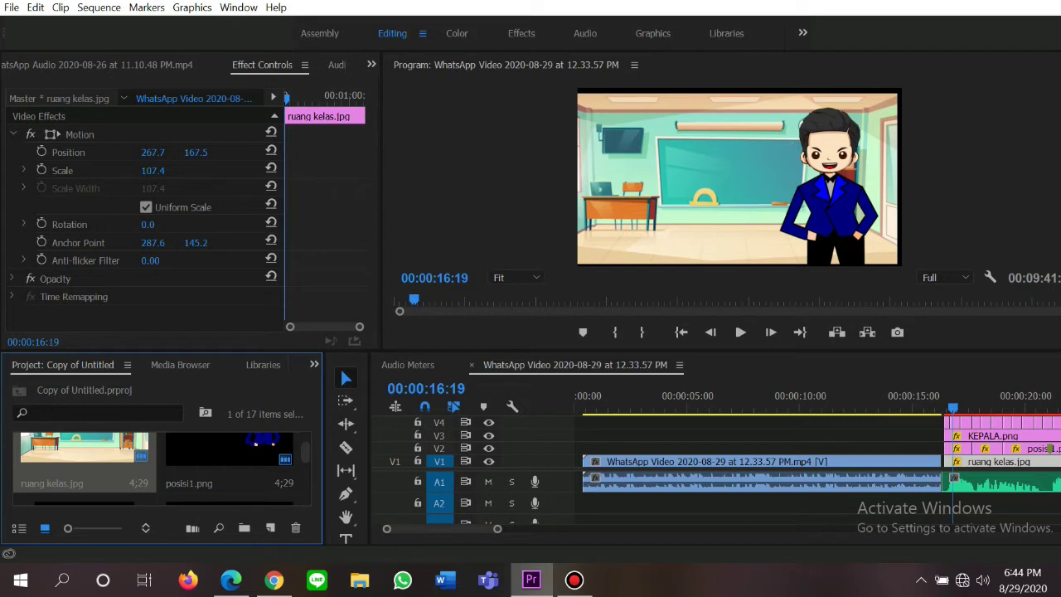
scroll(817, 456, "down", 5)
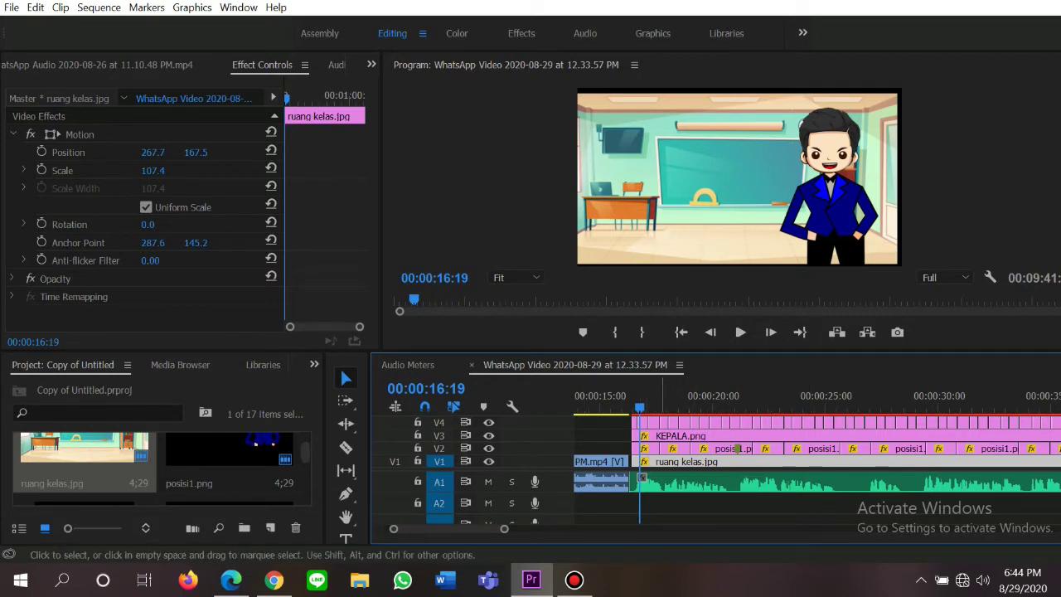
Select the KEPALA.png head clip on track V3 and review its extent to the end of the first avatar section
left_click(663, 436)
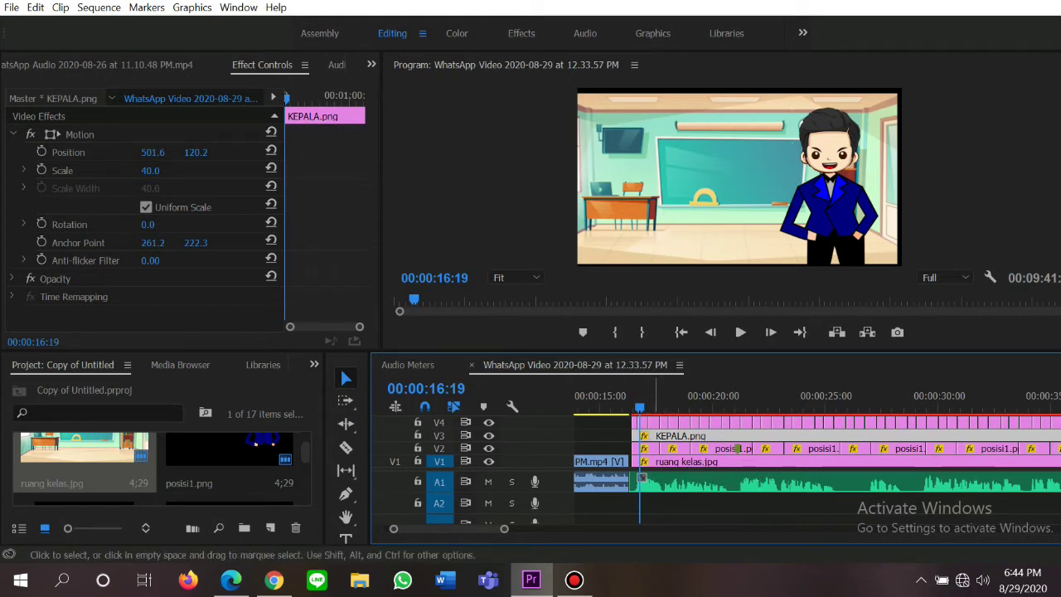
scroll(819, 461, "down", 10)
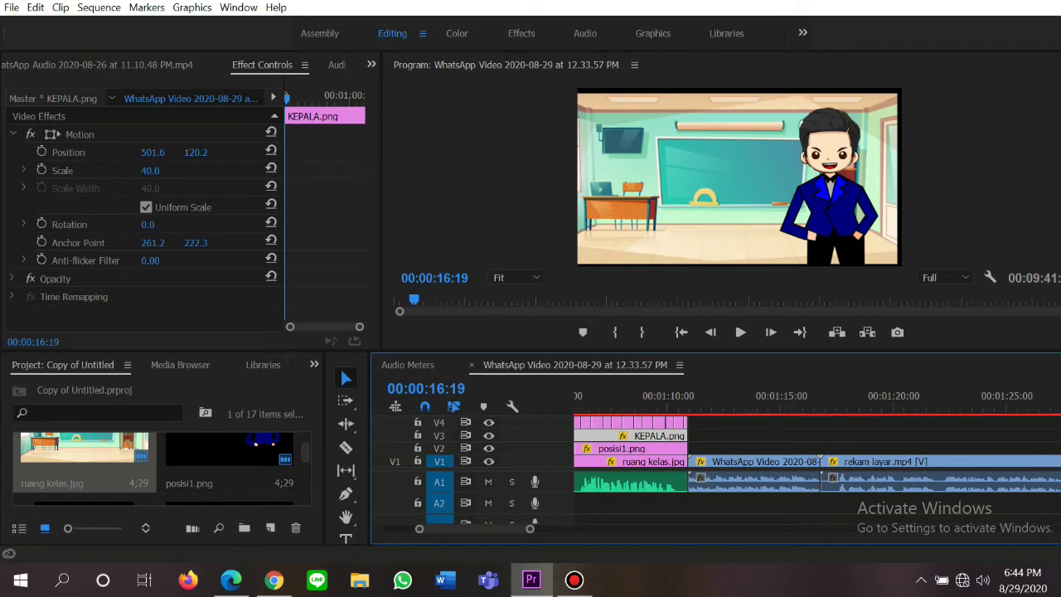
scroll(819, 461, "up", 12)
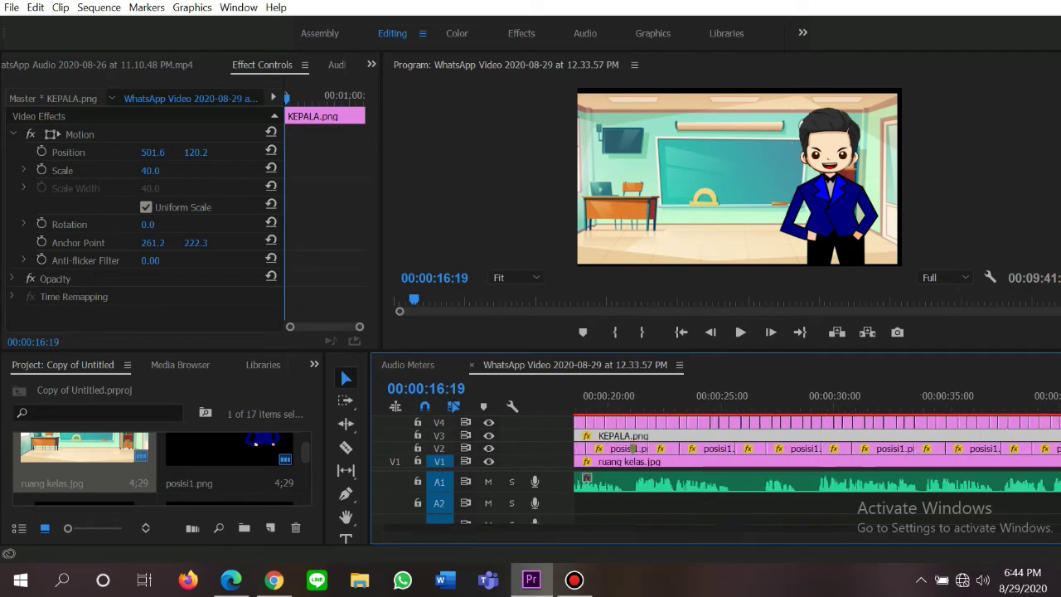
scroll(819, 461, "down", 3)
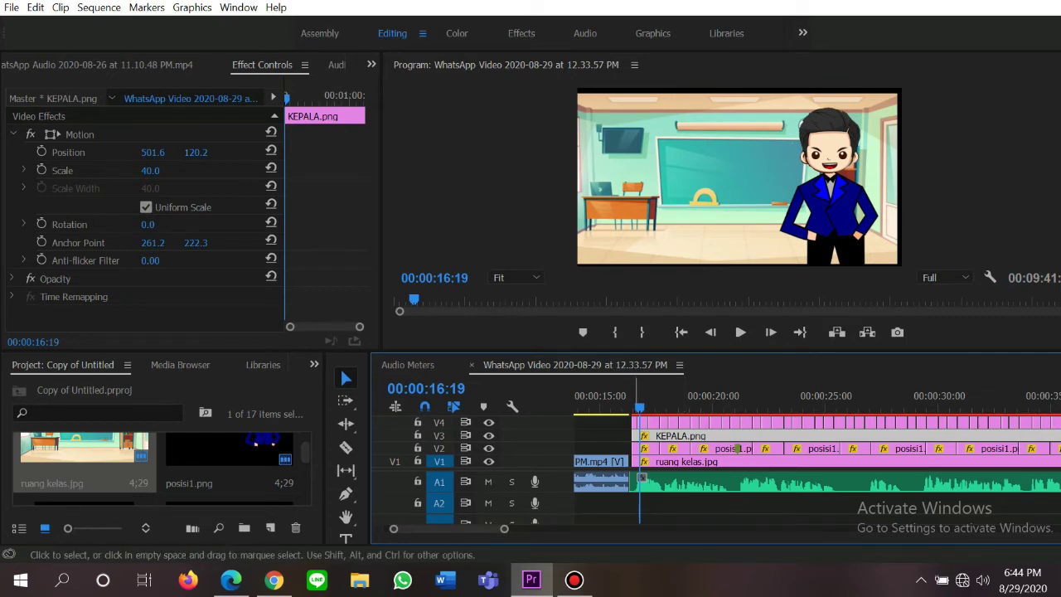
Inspect the mulut1.png, mulut2.png and mulut3.png mouth clips at the start of track V4, ending on mulut1.png
left_click(633, 423)
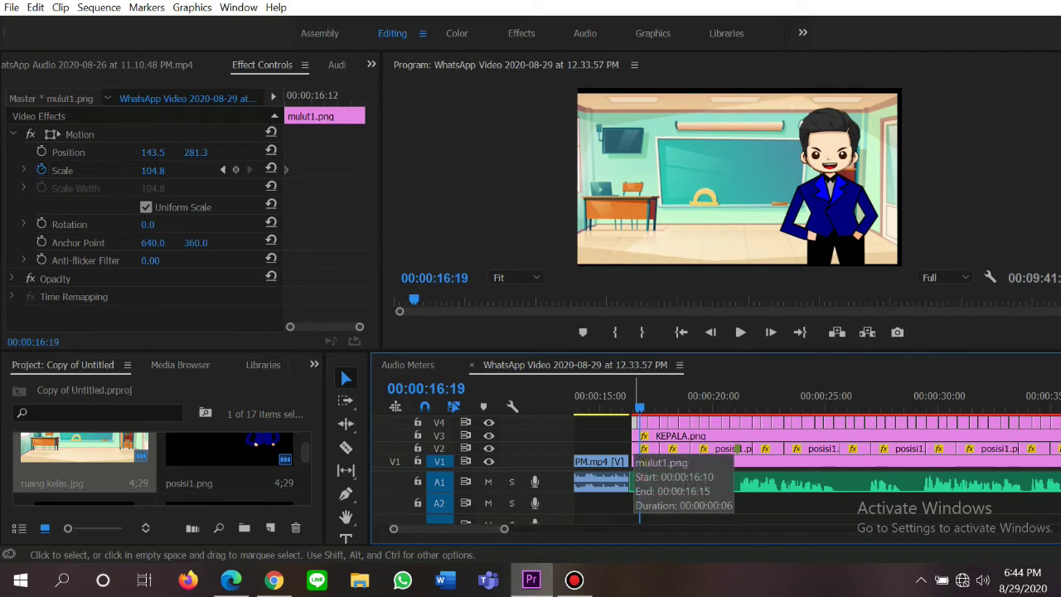
left_click(640, 424)
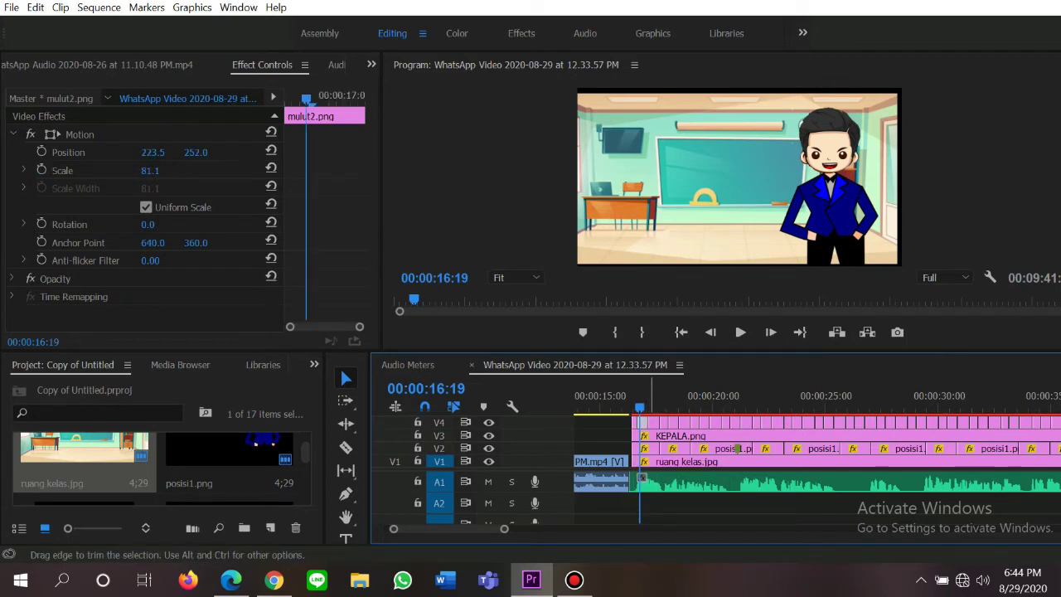
left_click(653, 424)
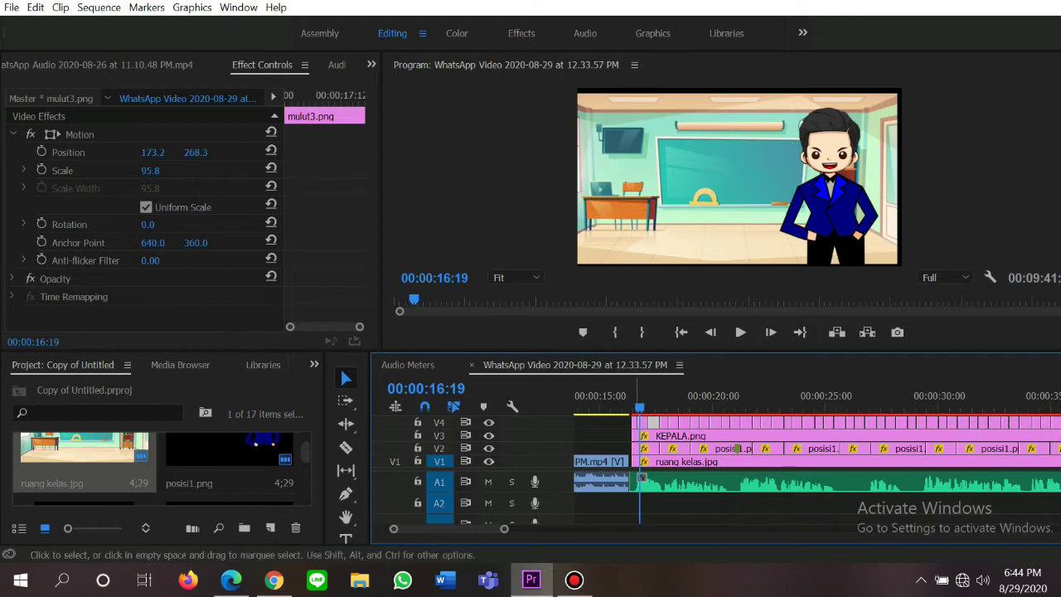
left_click(643, 424)
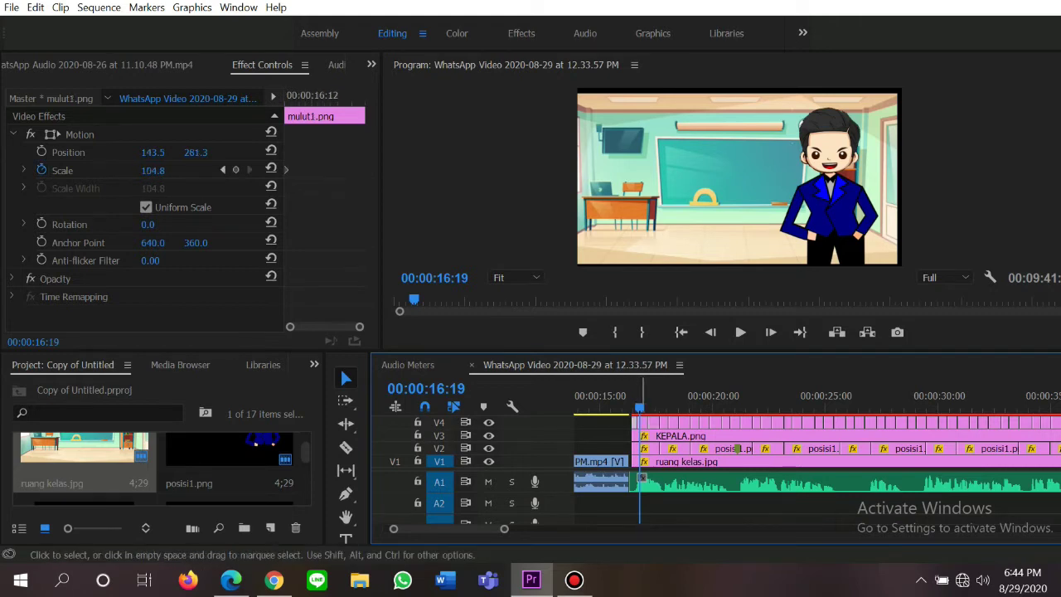
Play the avatar's mouth animation in short stretches and return the playhead to 00:00:16:10
left_click_drag(353, 95, 297, 96)
left_click(740, 332)
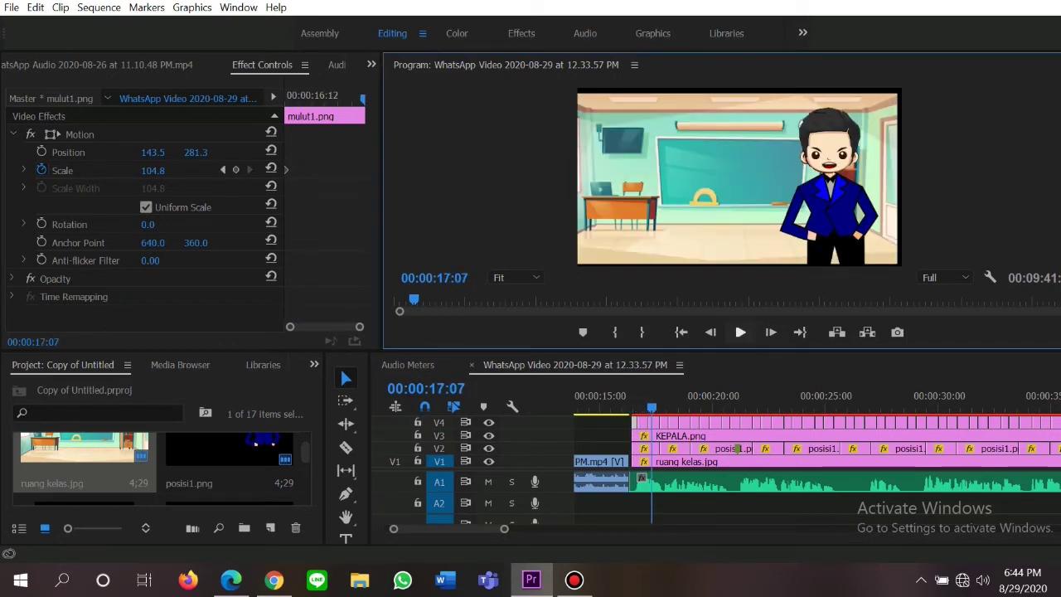
key("space")
key("space")
key("space")
key("space")
left_click_drag(683, 407, 632, 408)
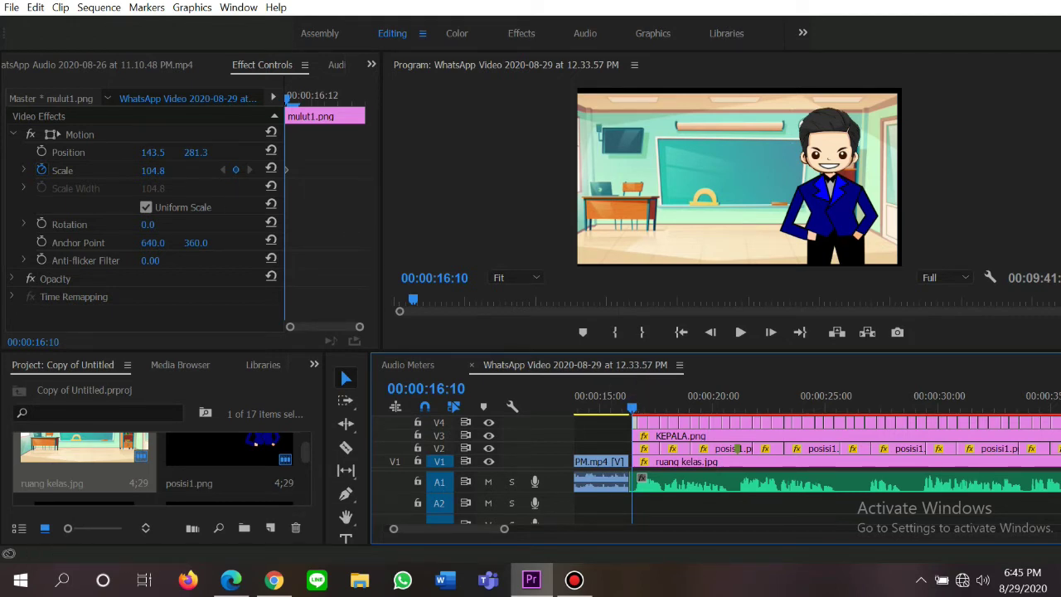
Turn on Position keyframing for the mulut1.png clip at 00:00:16:10 and keep its keyframes
left_click(217, 136)
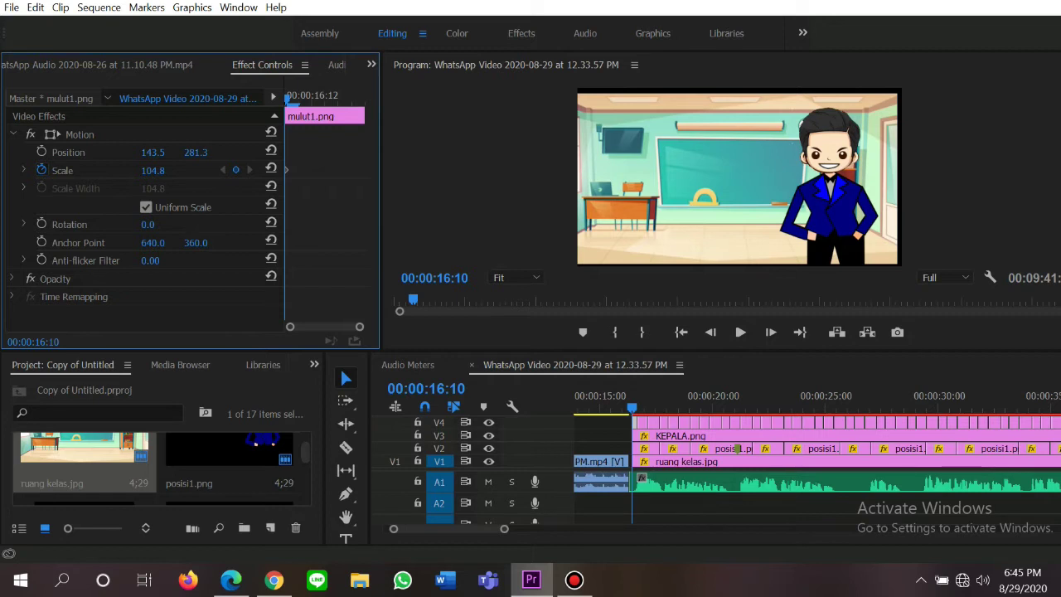
left_click(41, 152)
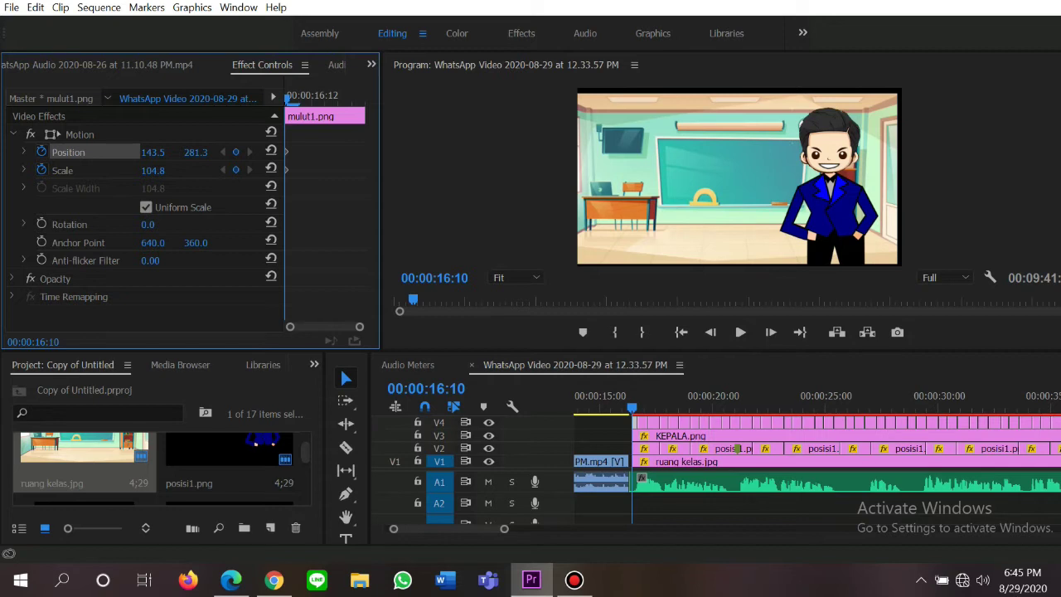
left_click(42, 152)
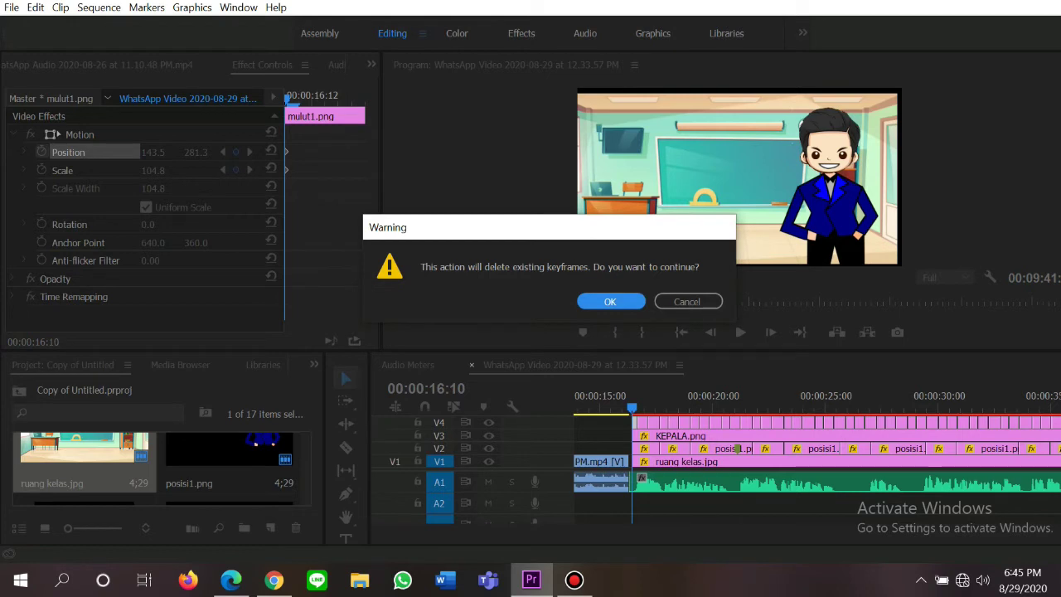
left_click(688, 301)
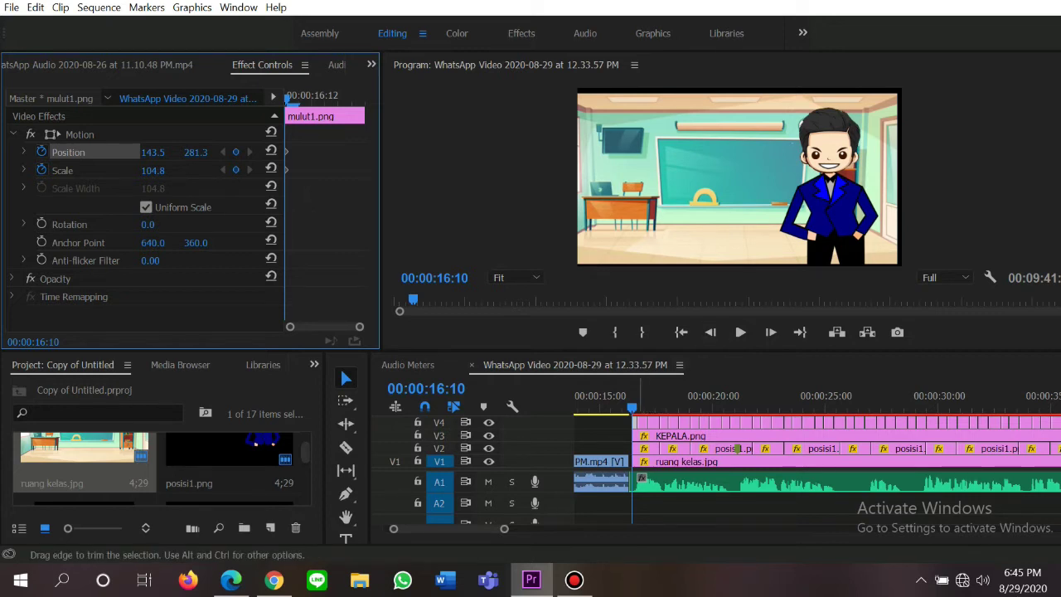
Inspect the Motion settings of the first mulut2.png and mulut3.png clips on V4 and the posisi1.png clip on V2
left_click(645, 423)
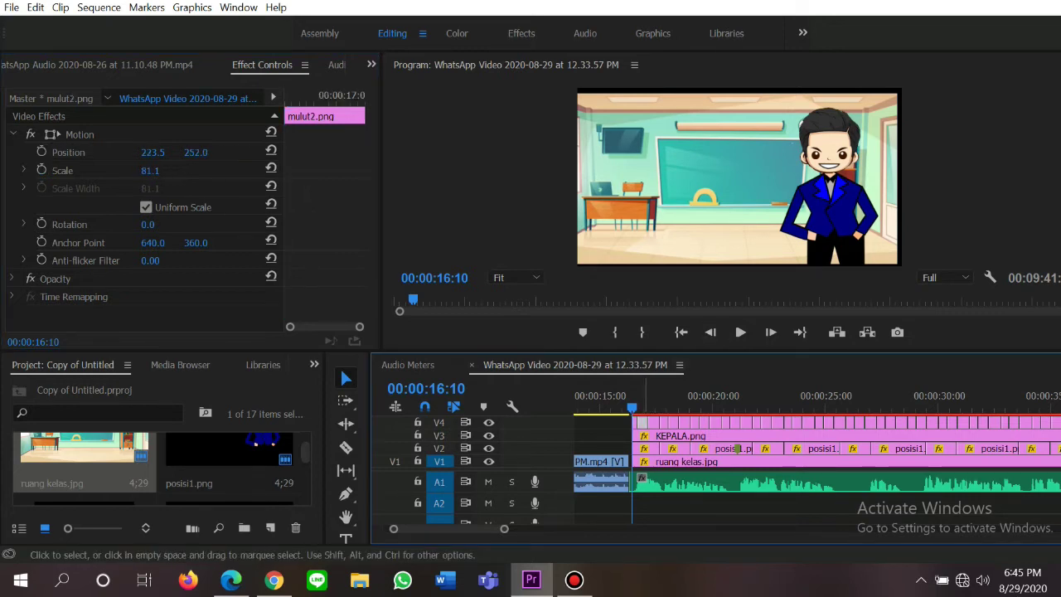
left_click(654, 423)
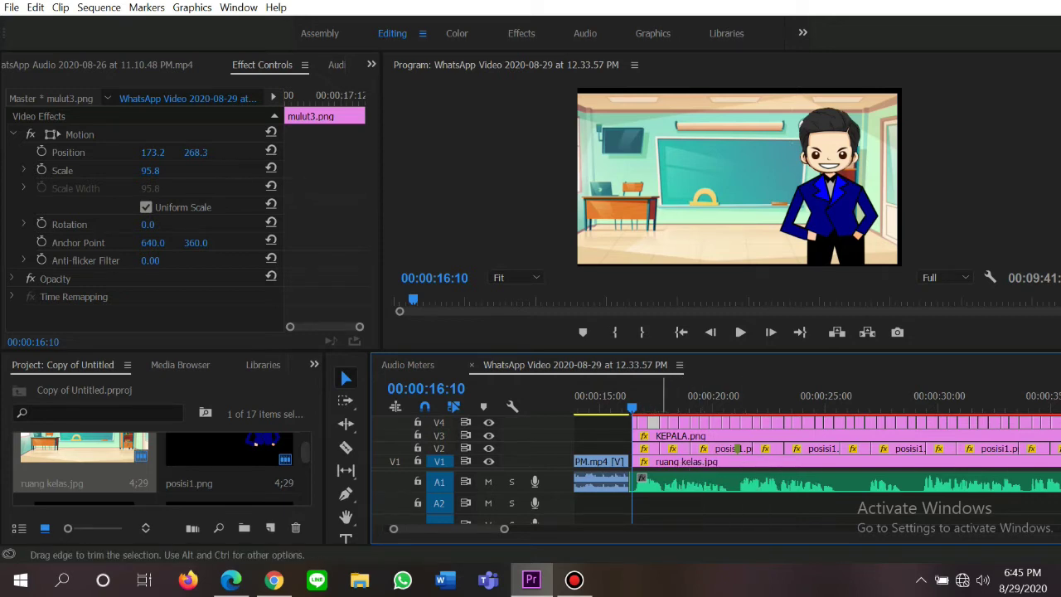
left_click(650, 448)
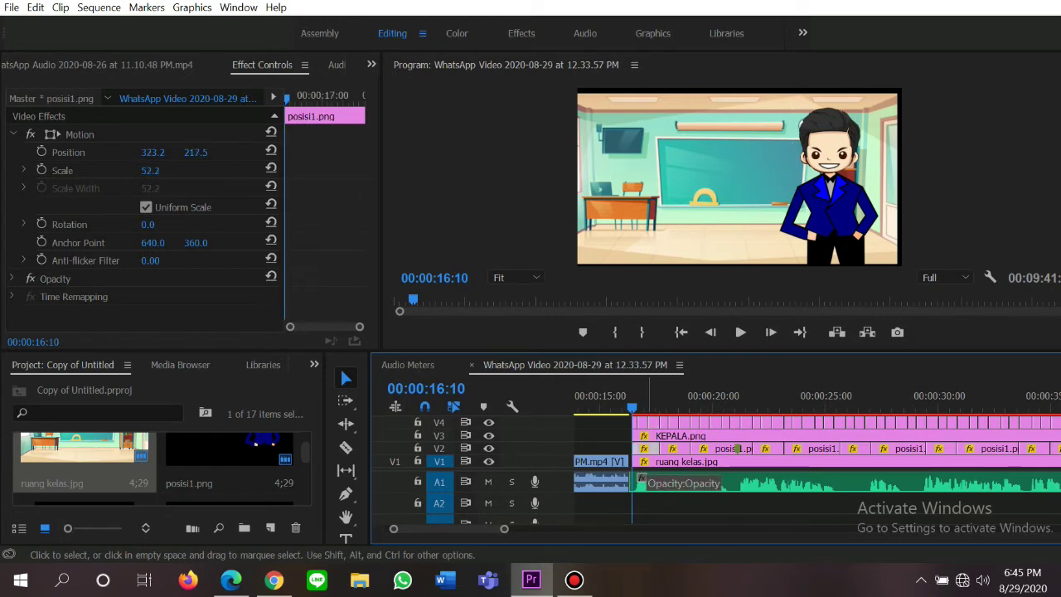
Play the avatar scene in short stretches from 00:00:16:10 to check the changing body poses
left_click(740, 332)
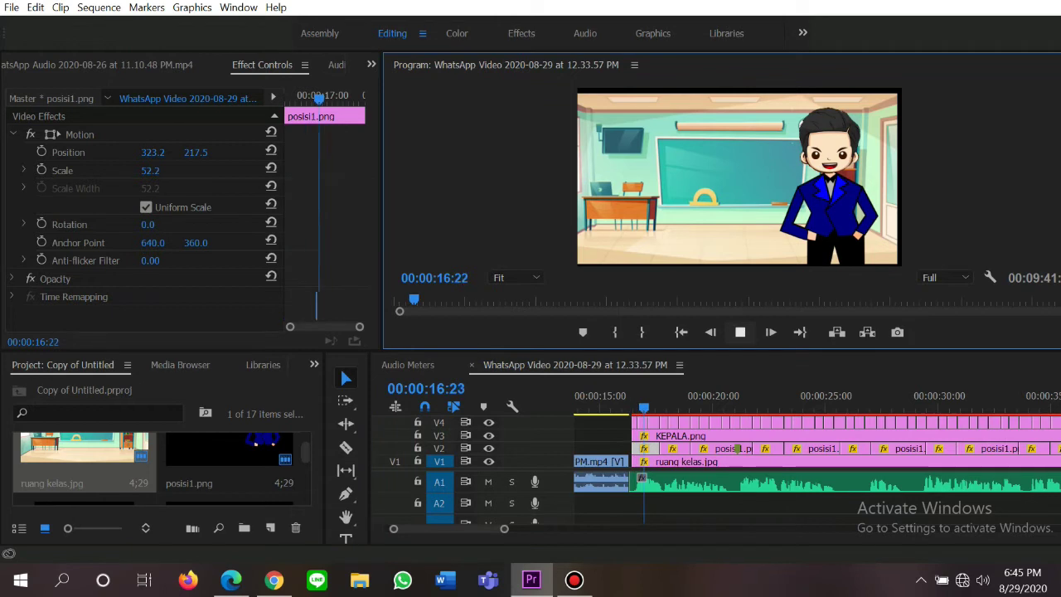
key("space")
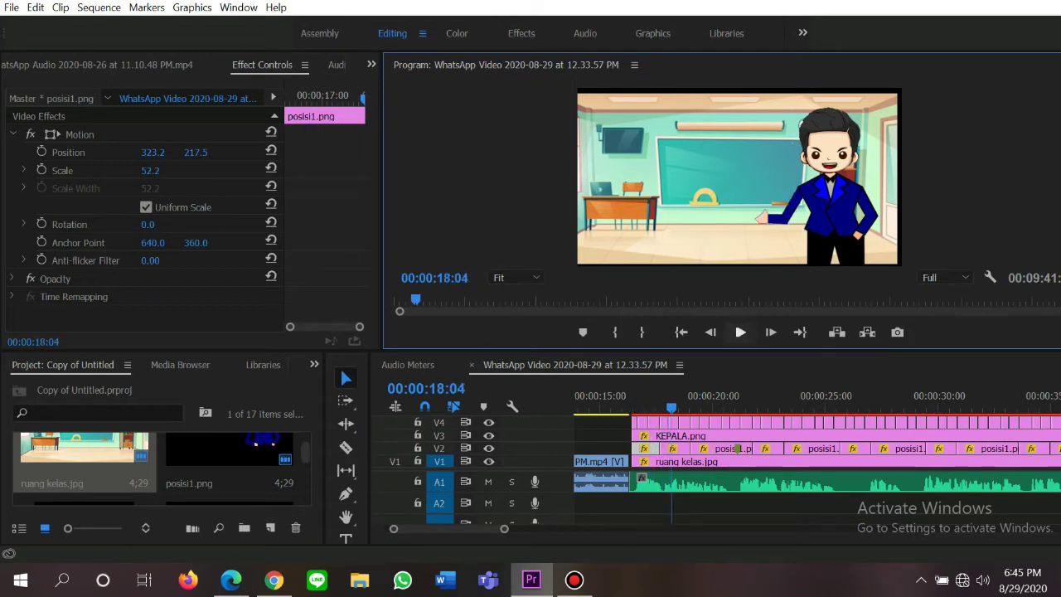
key("space")
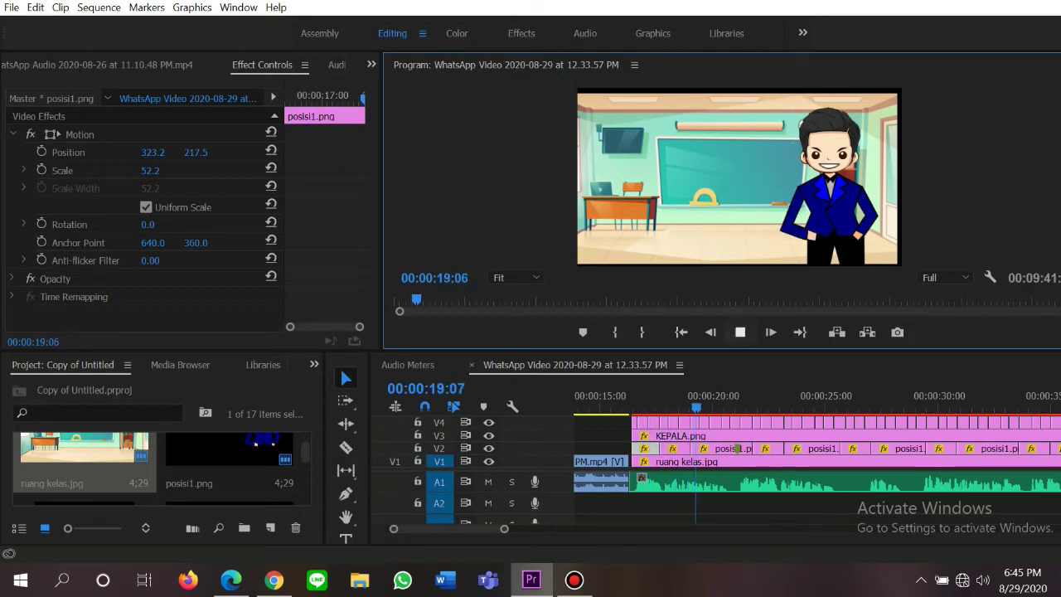
key("space")
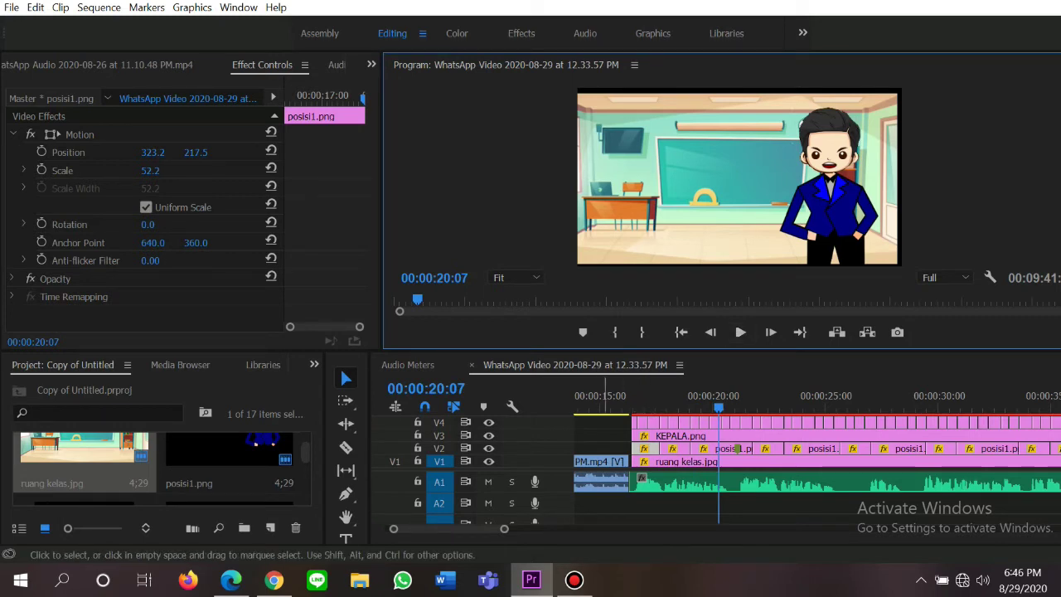
Inspect the ruang kelas.jpg background clip on V1 and survey the avatar scene's layers up to the rekam layar.mp4 clip
left_click_drag(305, 450, 306, 456)
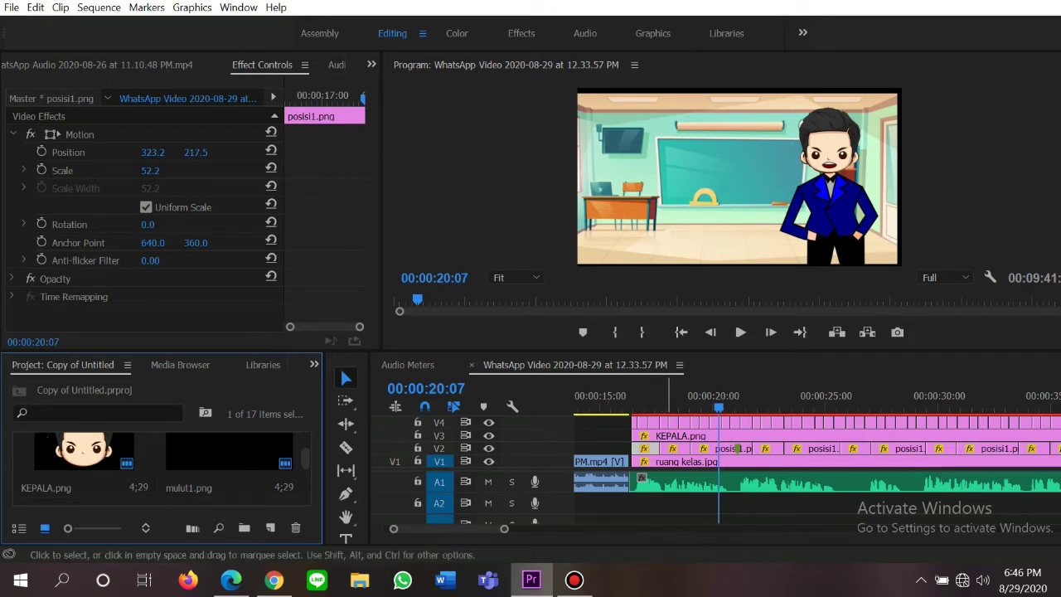
left_click(669, 462)
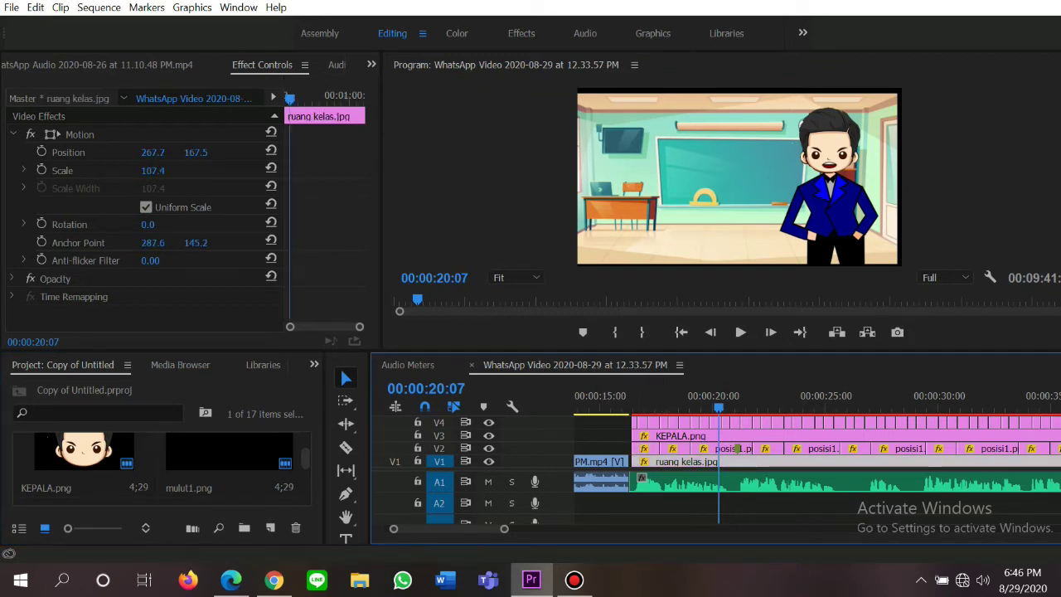
scroll(816, 464, "down", 10)
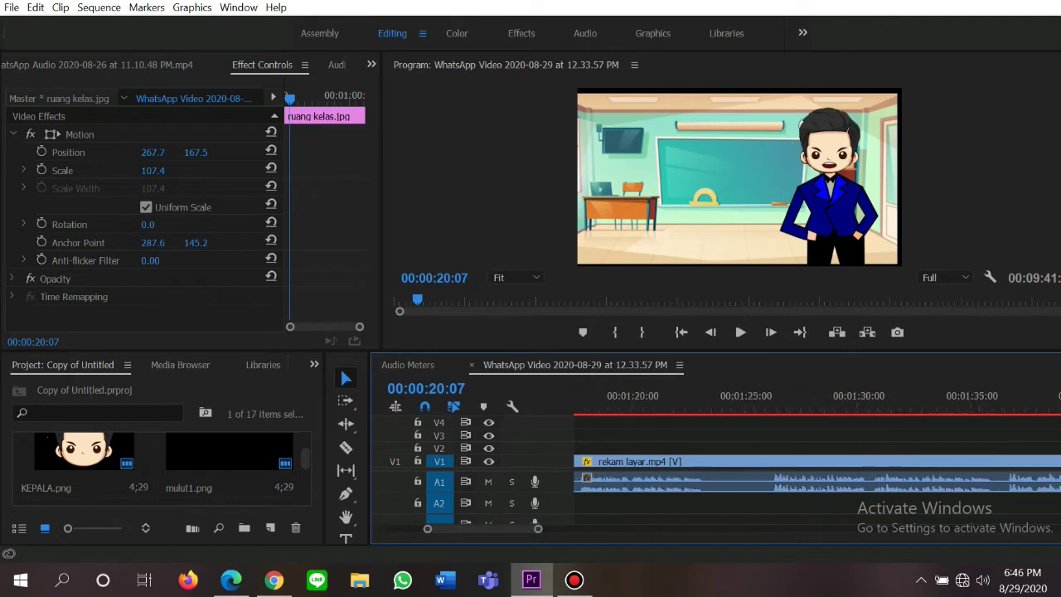
left_click_drag(713, 462, 741, 462)
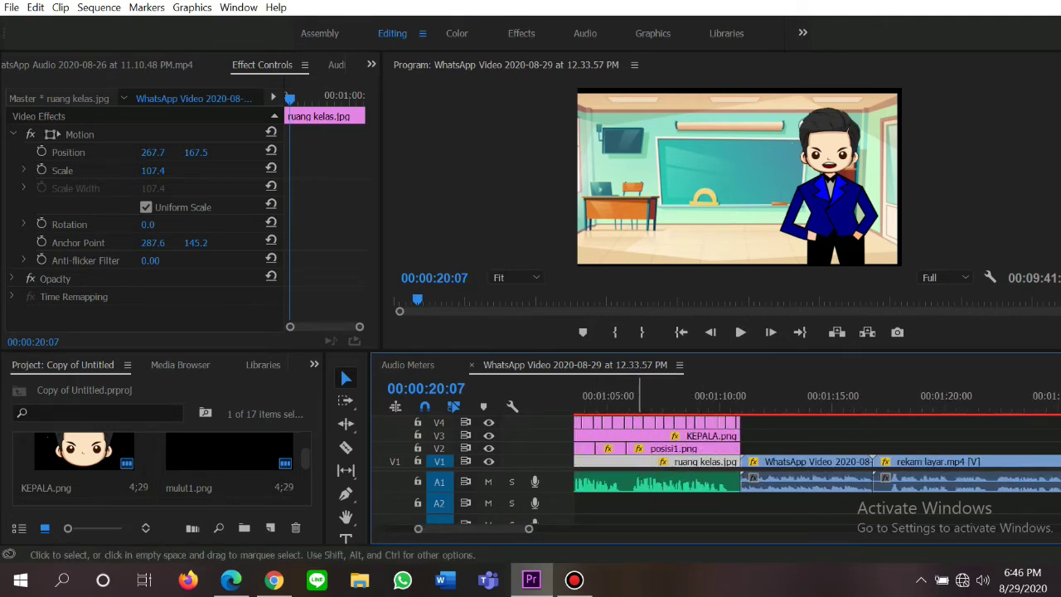
scroll(817, 465, "up", 10)
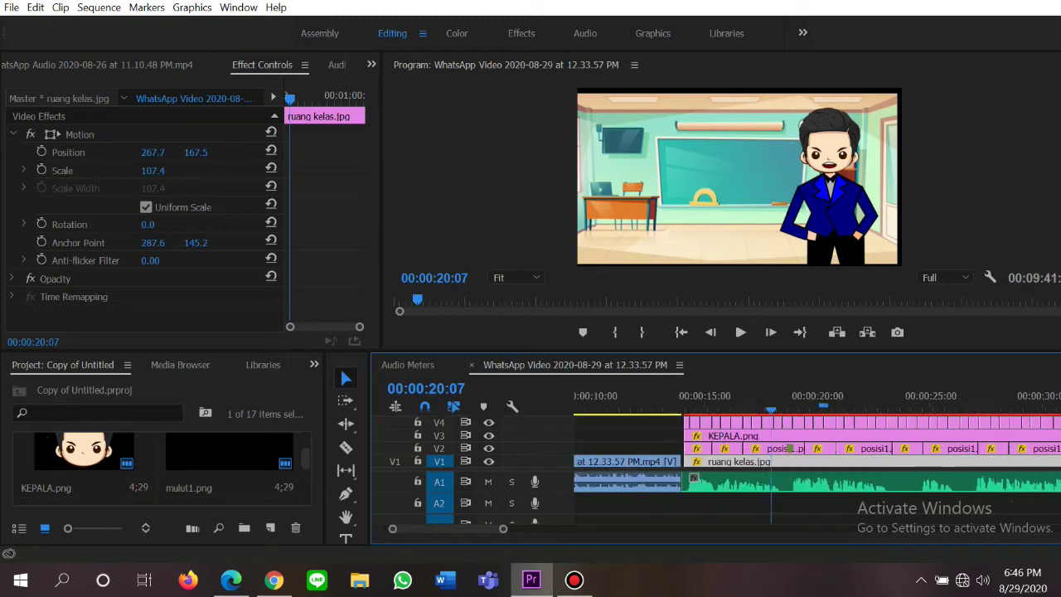
scroll(816, 464, "down", 2)
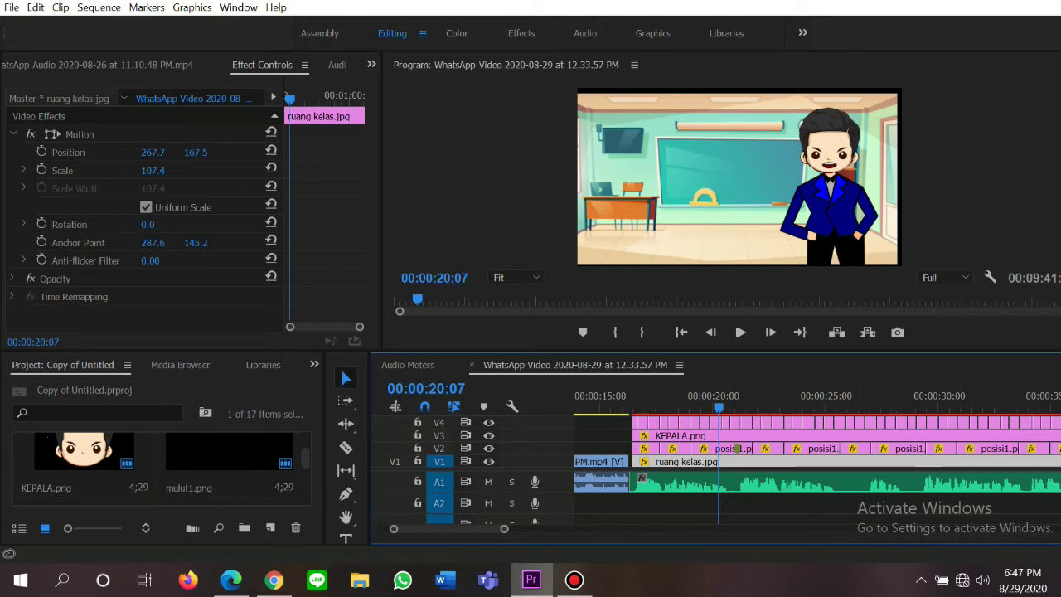
scroll(816, 452, "down", 5)
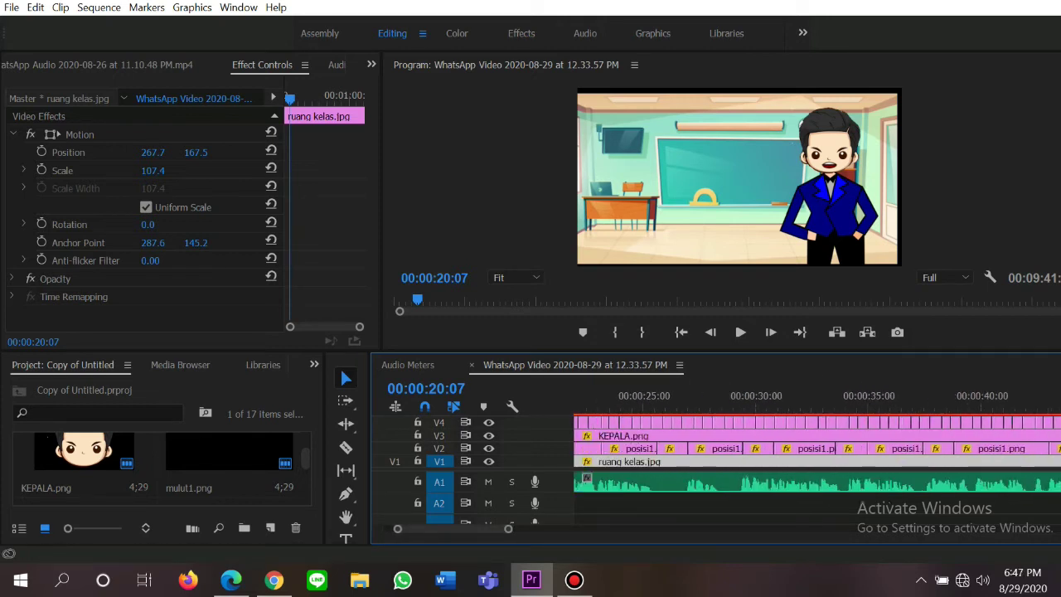
scroll(816, 452, "up", 3)
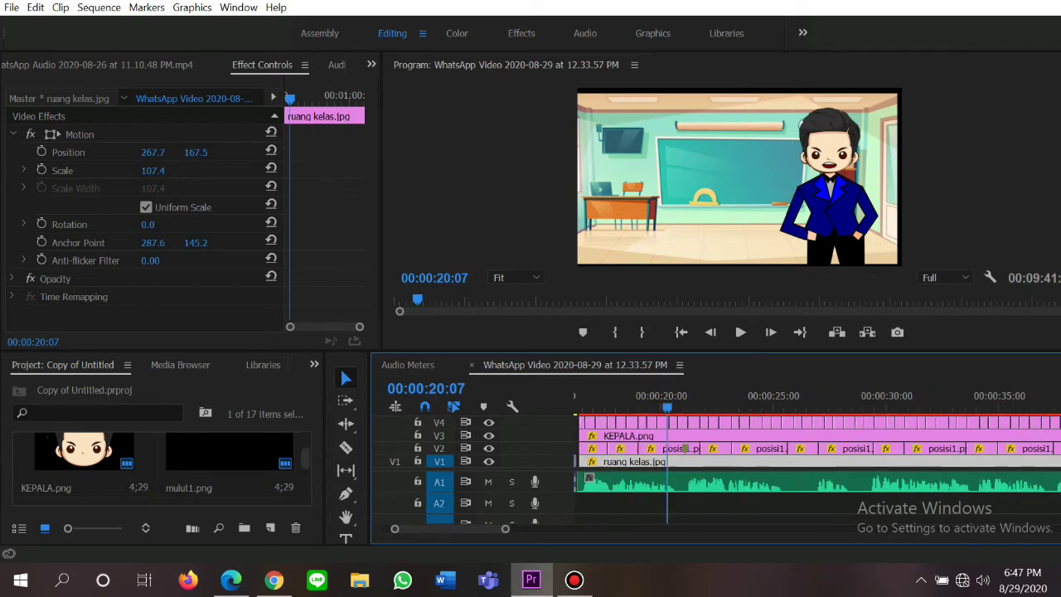
Inspect the Motion settings of several posisi1.png and posisi2.png body clips along track V2
left_click(655, 448)
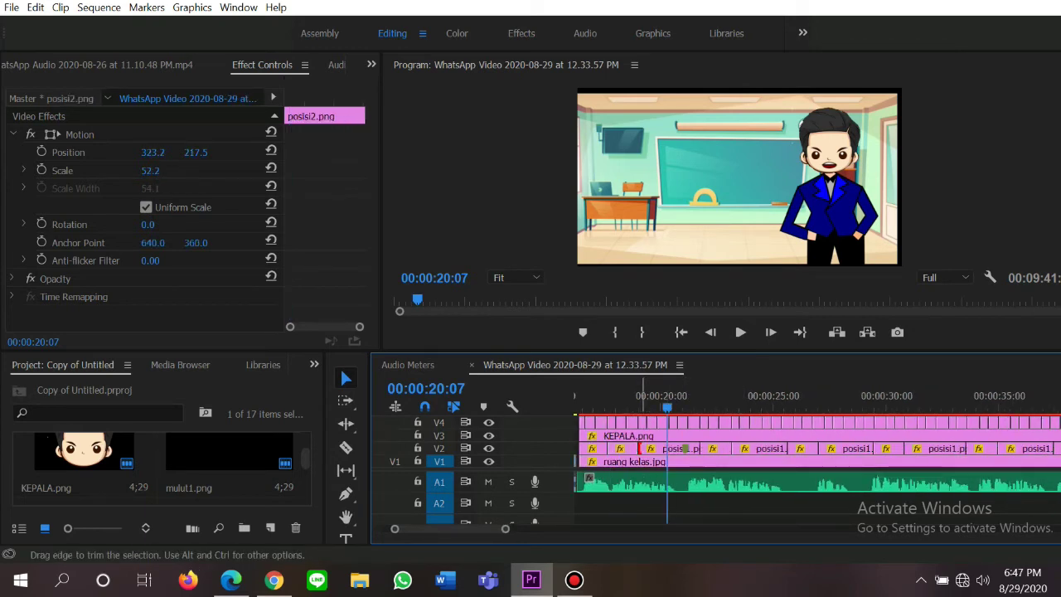
left_click(651, 449)
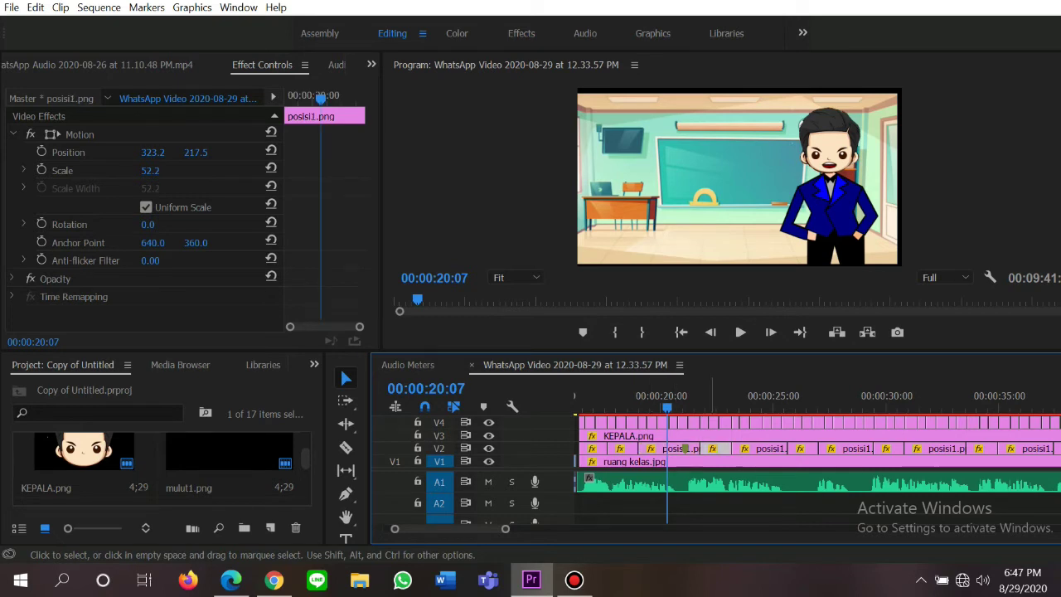
left_click(758, 449)
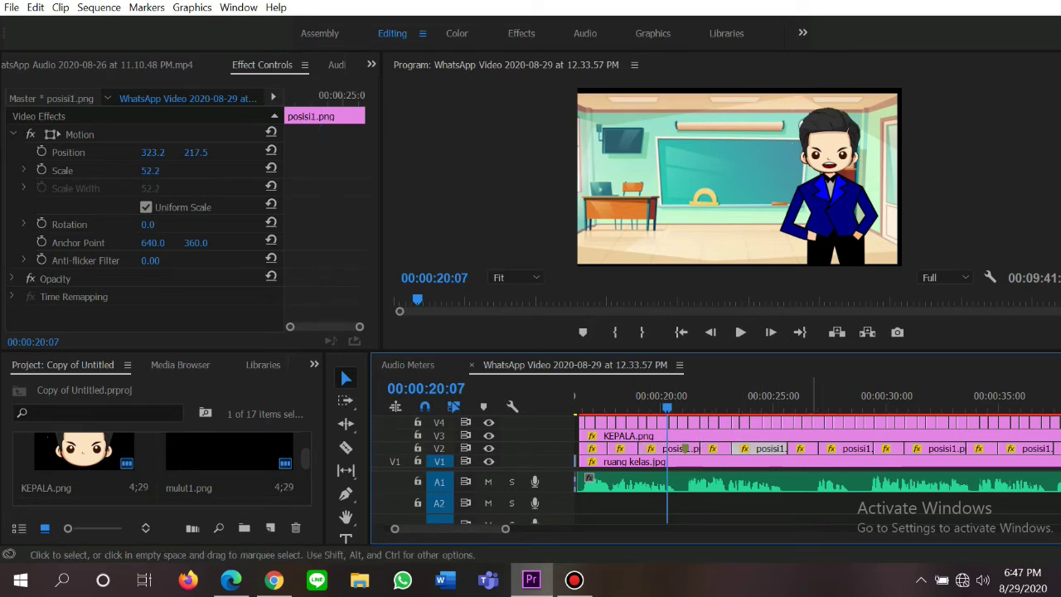
left_click(831, 449)
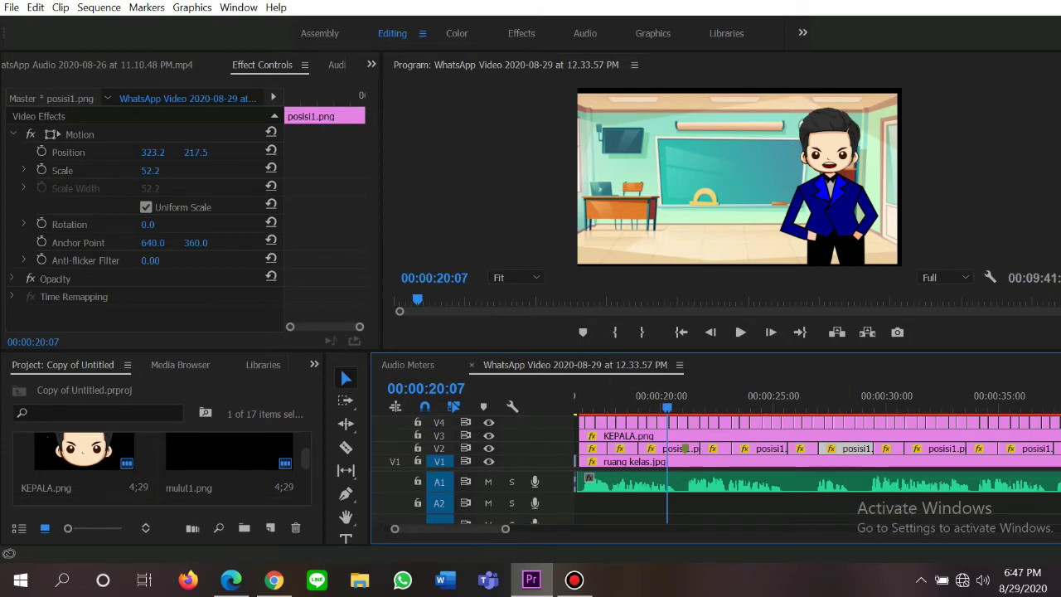
Survey the timeline from the avatar scene's end back to the opening video, and play the avatar scene from 00:00:20:07
scroll(816, 464, "right", 15)
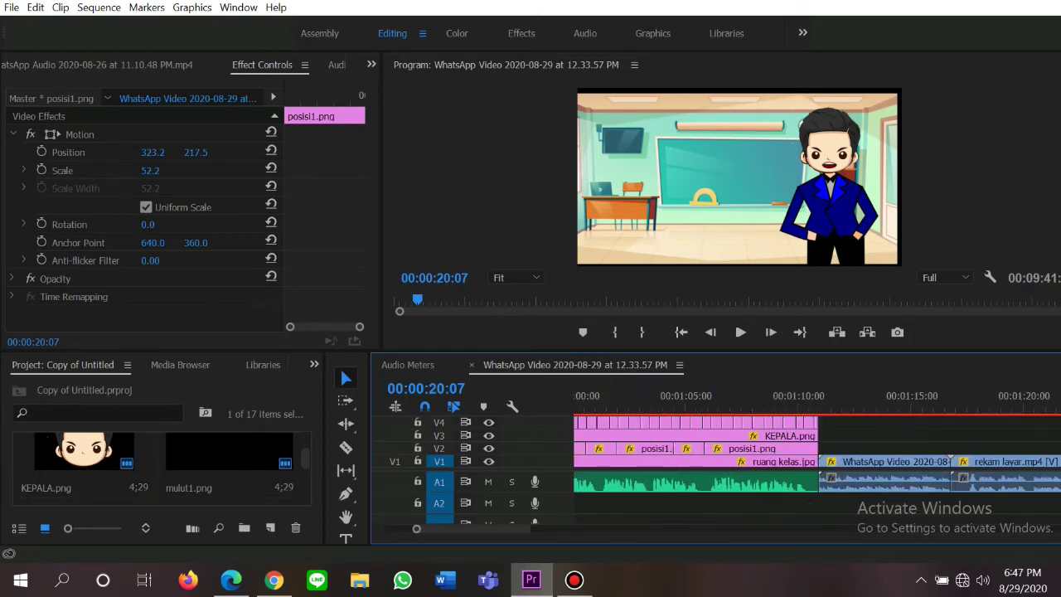
scroll(816, 464, "left", 20)
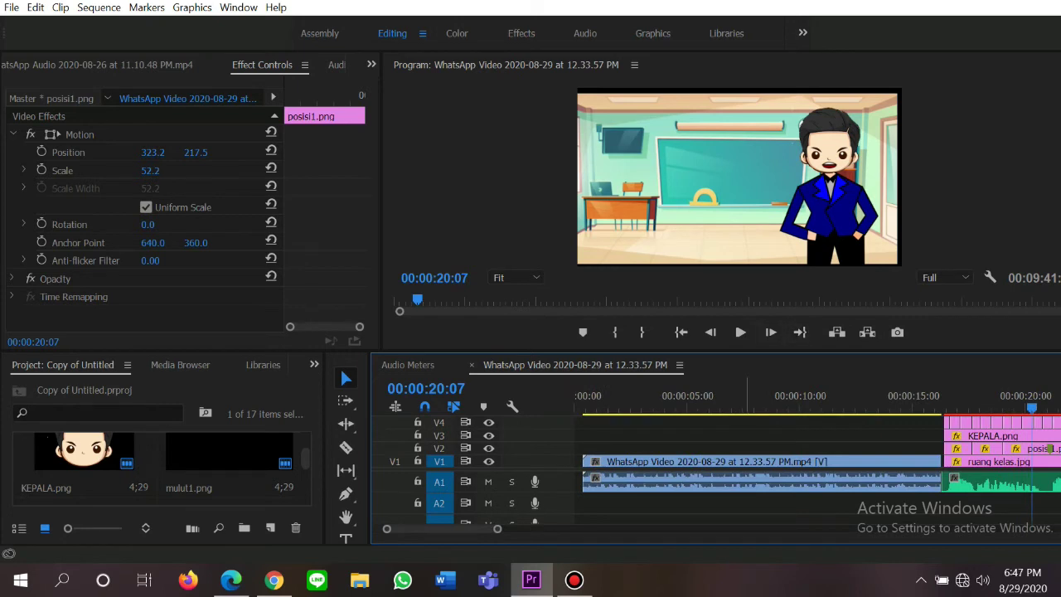
left_click(741, 331)
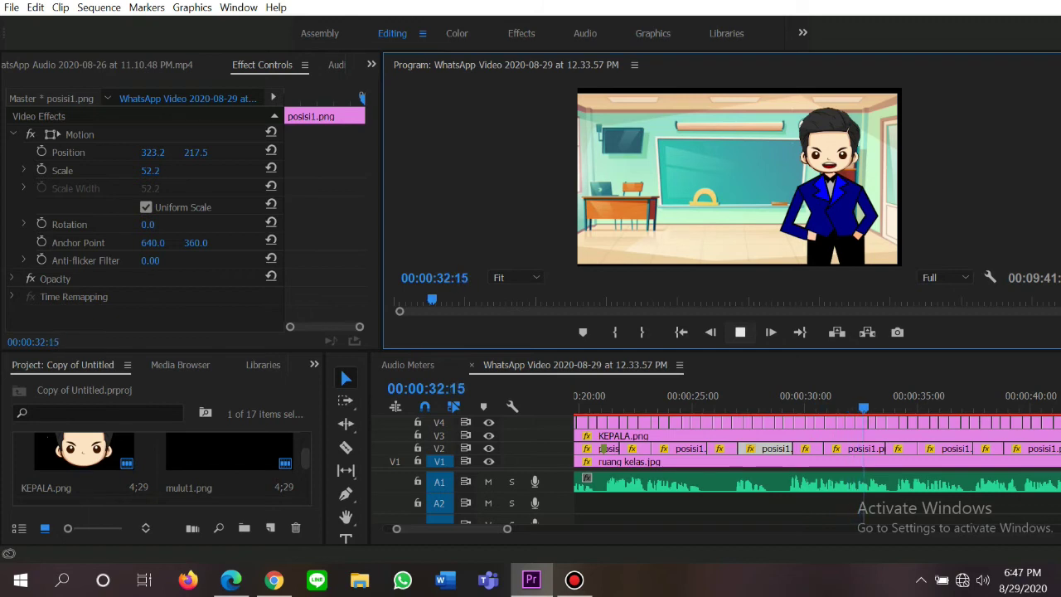
key("space")
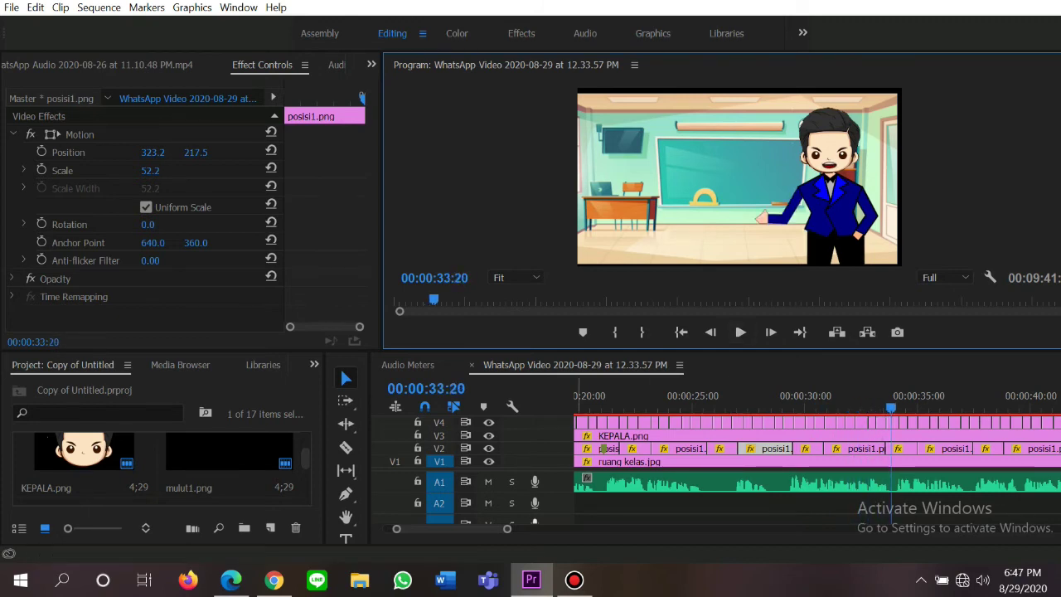
Inspect the short WhatsApp Video clip that follows the avatar scene on V1, just before rekam layar.mp4
scroll(817, 464, "down", 10)
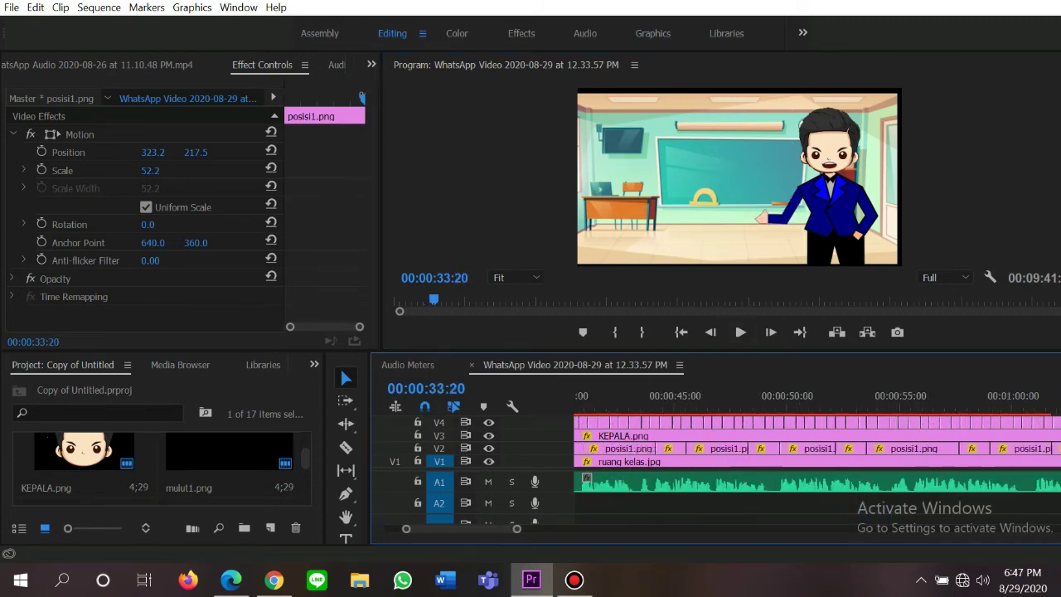
scroll(753, 448, "down", 3)
scroll(753, 447, "up", 5)
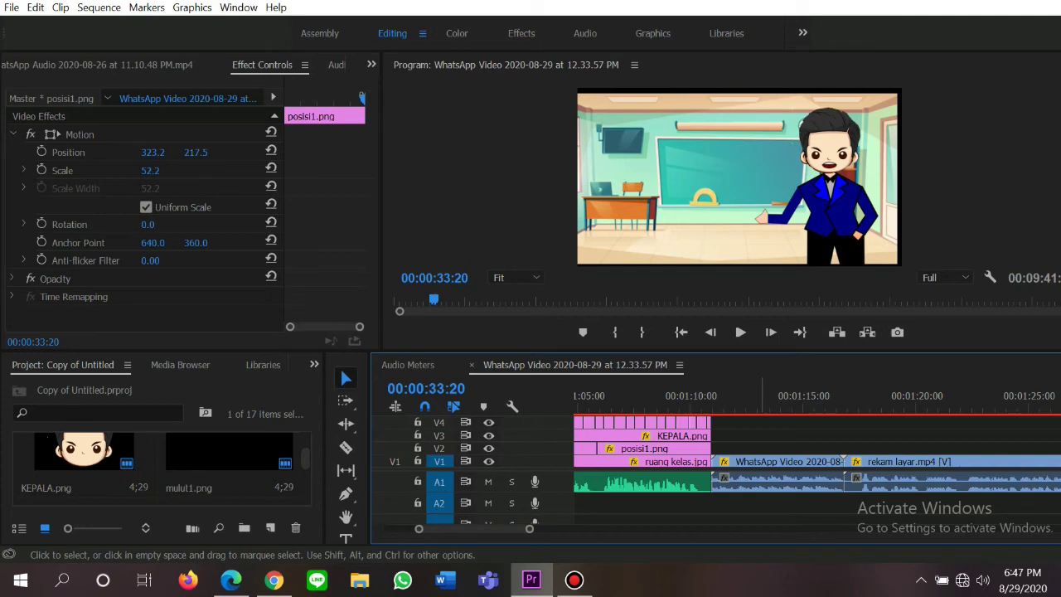
left_click(754, 475)
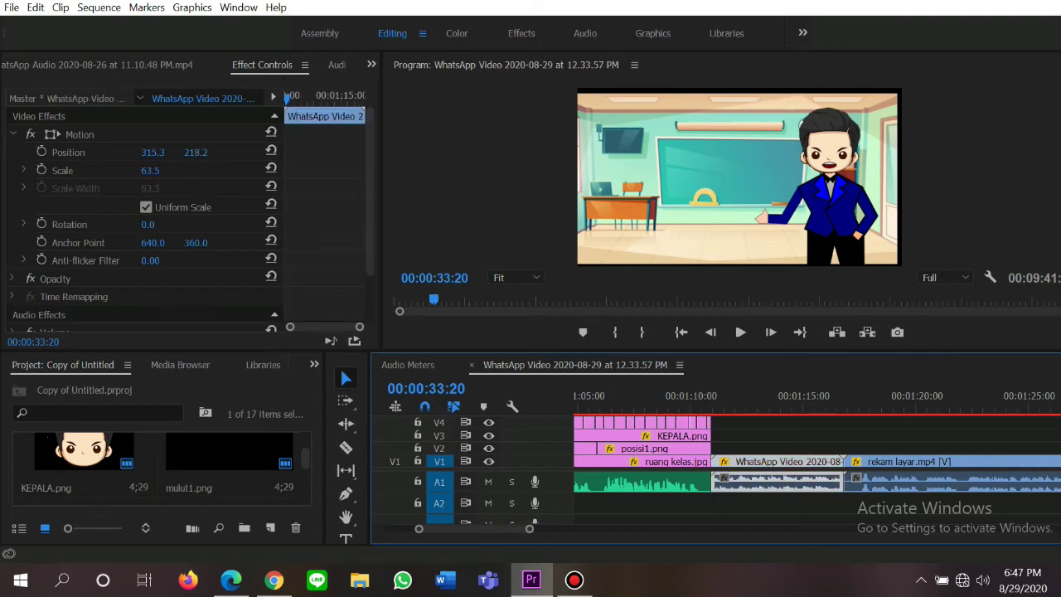
Browse the media files in the Pictures > AVATAR folder through the Import dialog and close it without importing
left_click(12, 7)
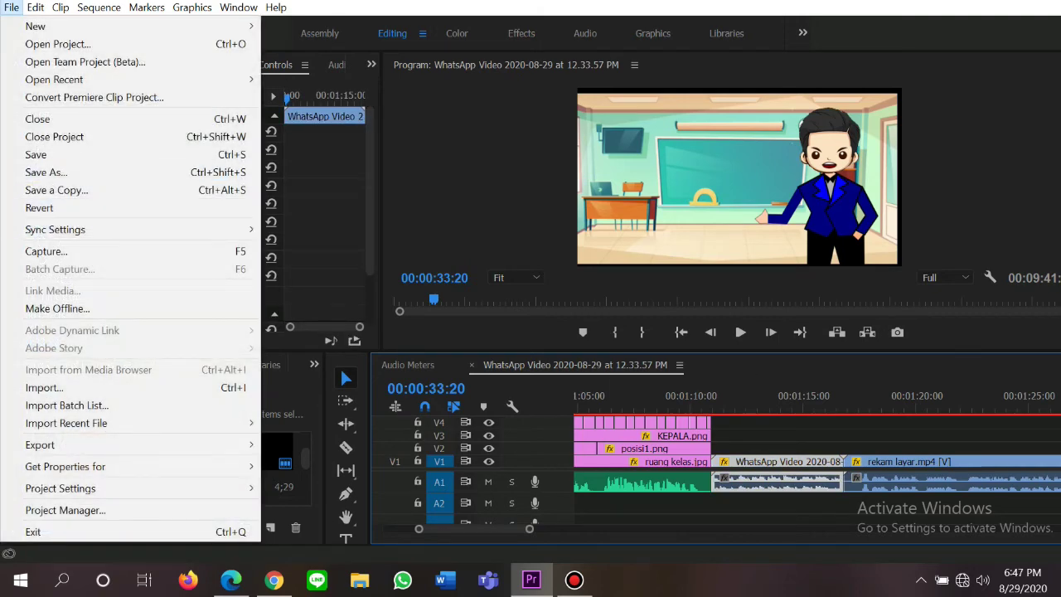
left_click(44, 387)
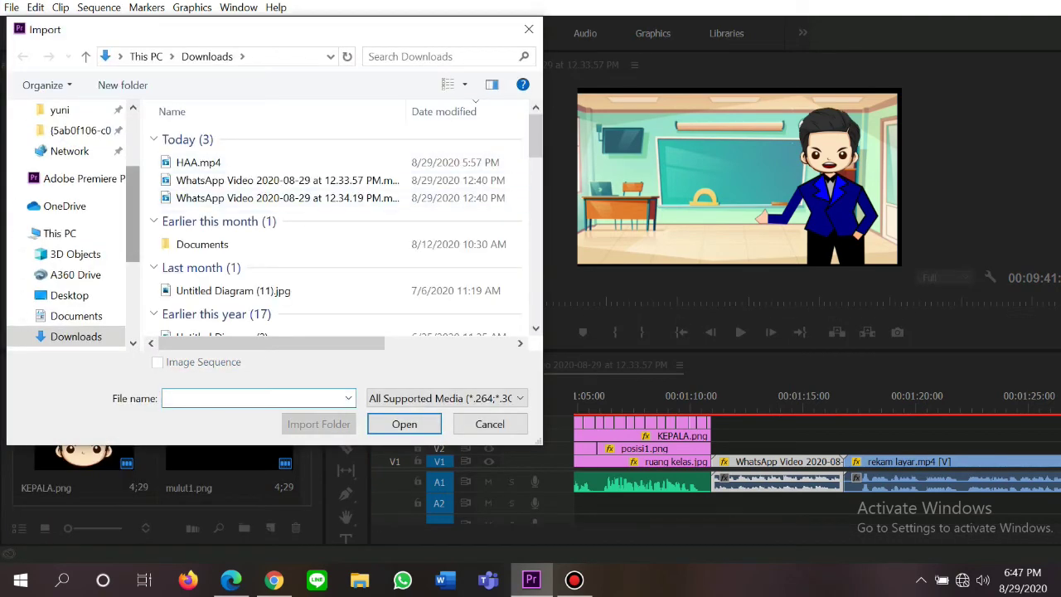
scroll(70, 224, "down", 3)
scroll(71, 224, "up", 1)
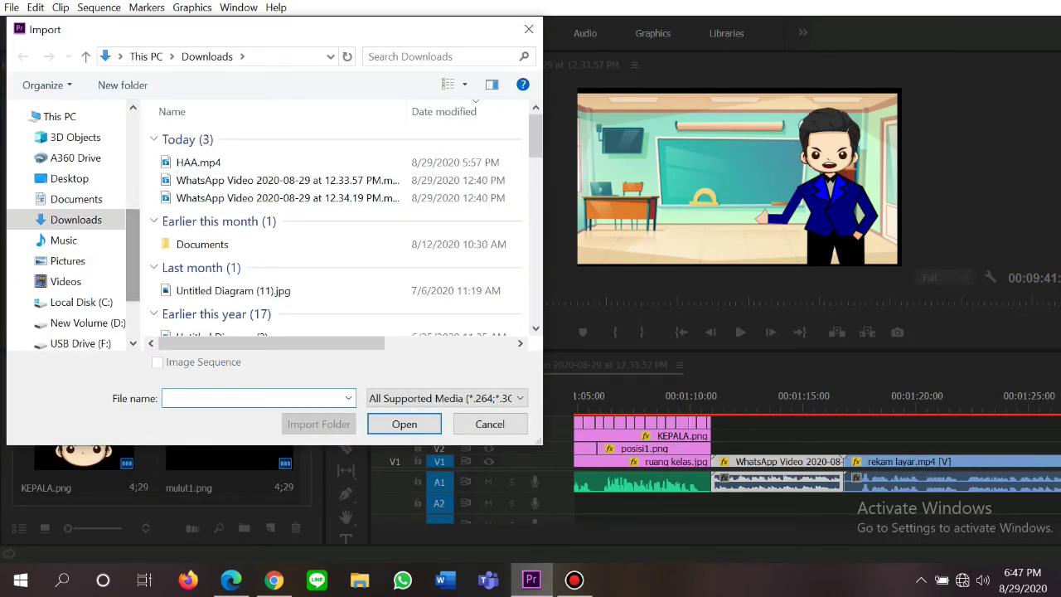
scroll(71, 223, "up", 5)
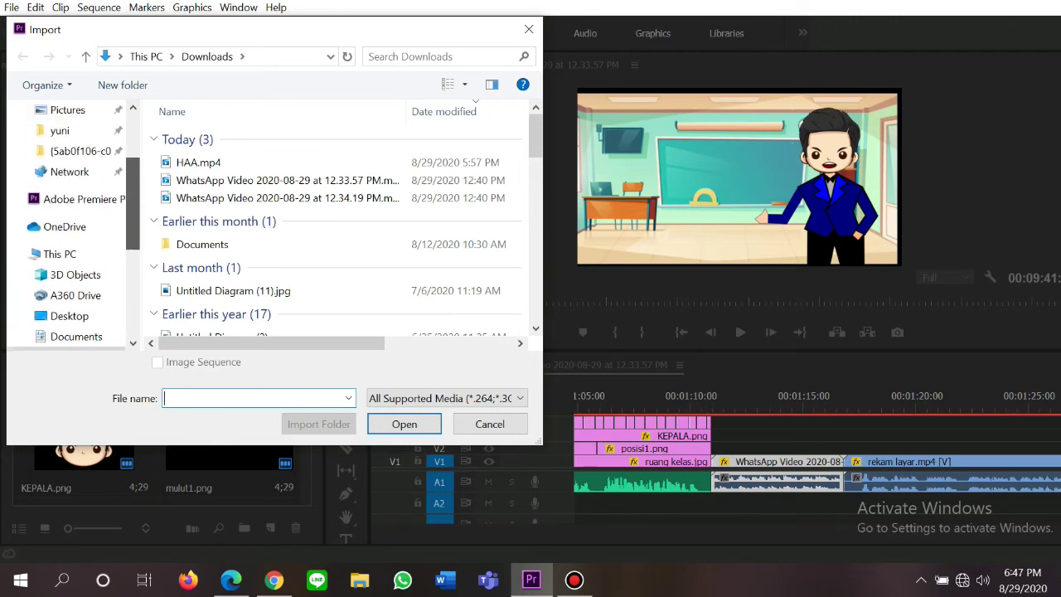
left_click(67, 151)
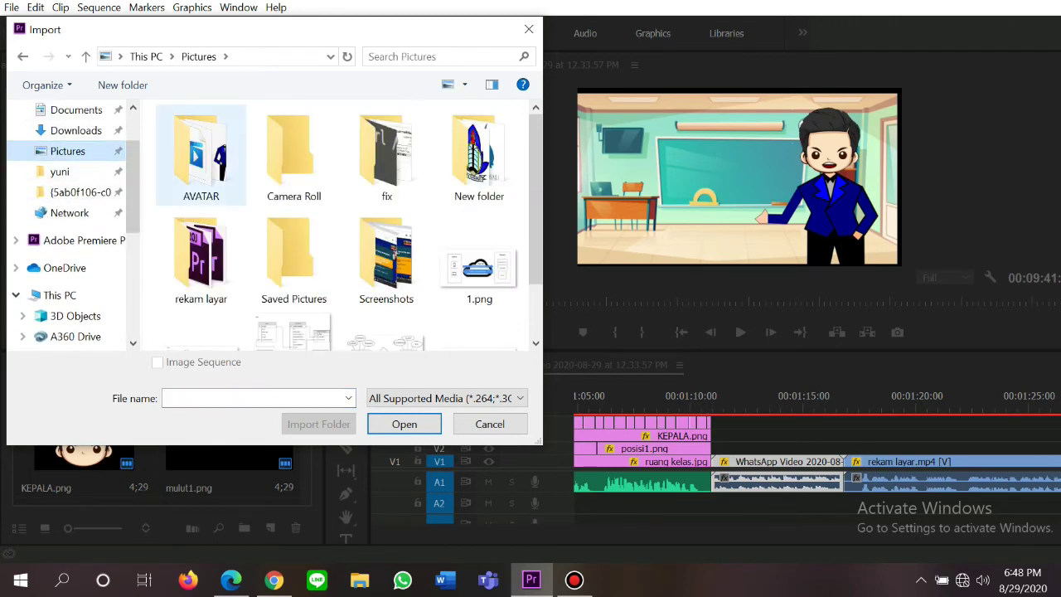
double_click(201, 155)
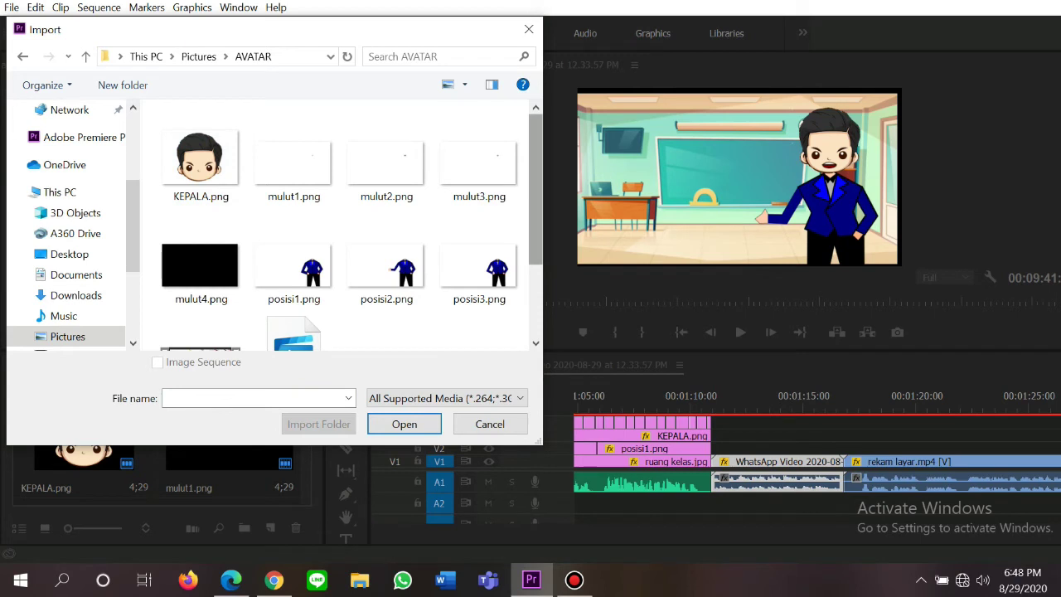
scroll(339, 224, "down", 1)
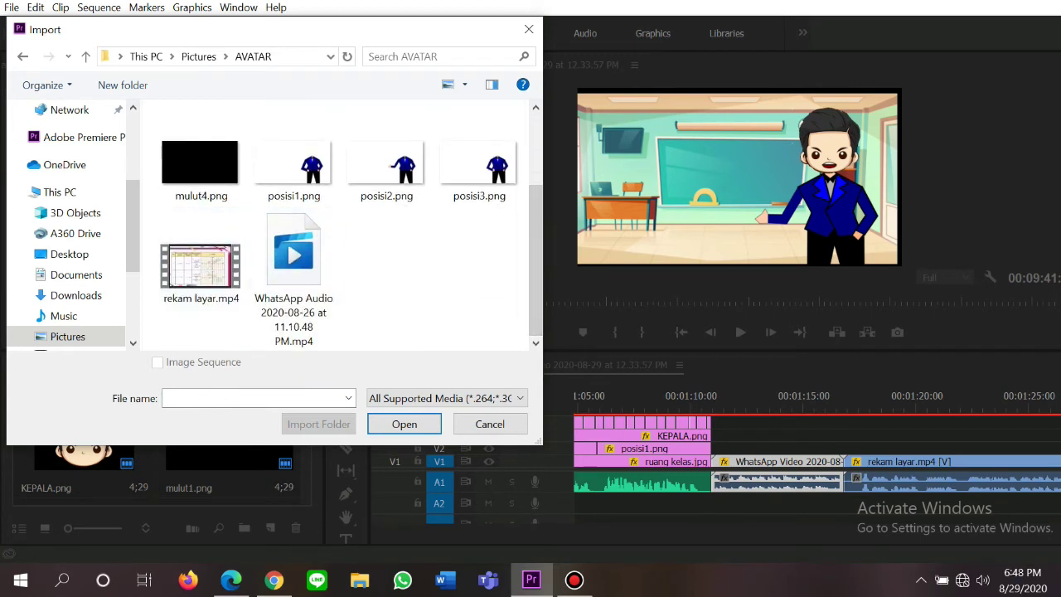
left_click(529, 29)
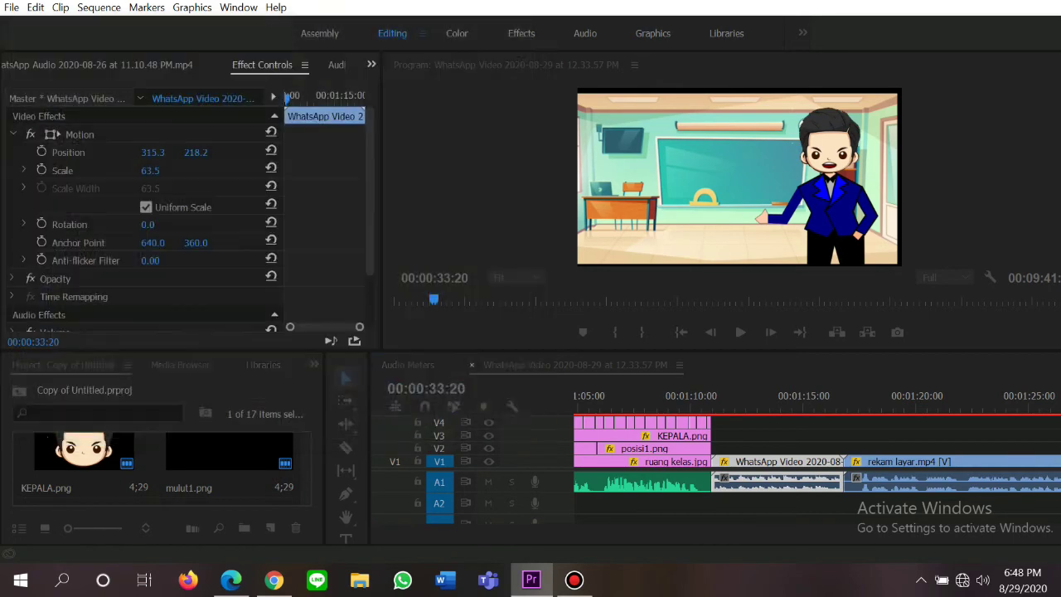
Look through the project's imported media for the rekam layar.mp4 screen recording and return to the timeline
scroll(157, 469, "up", 1)
scroll(158, 468, "down", 3)
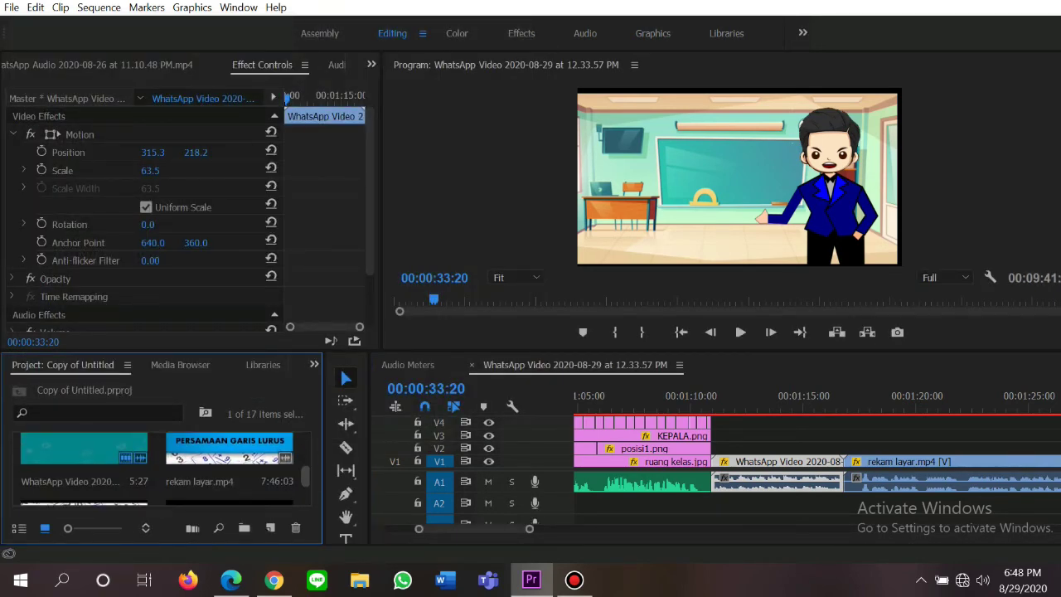
scroll(157, 468, "down", 3)
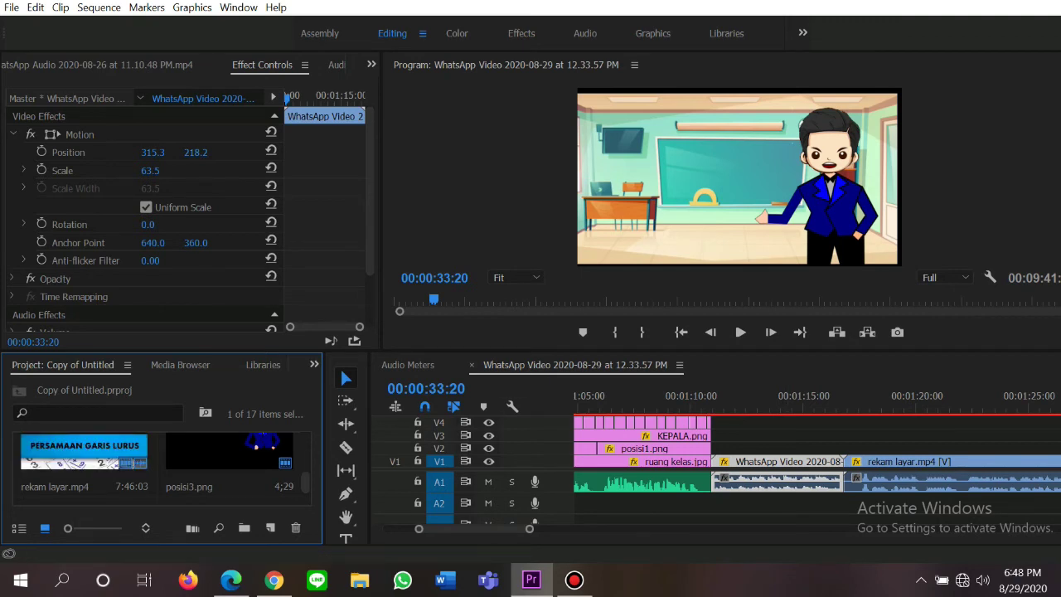
left_click(341, 369)
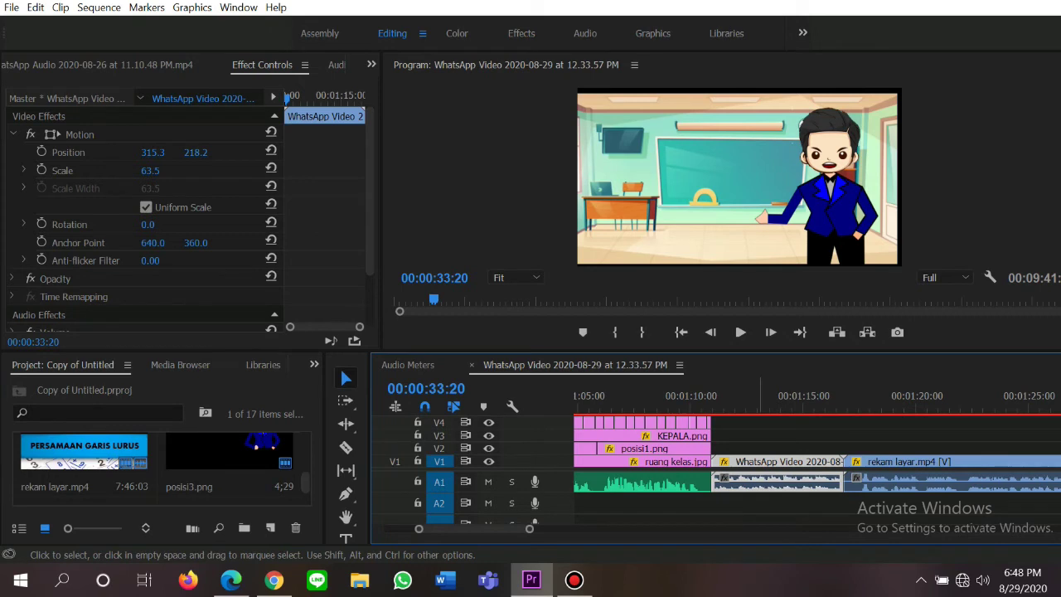
Play part of the opening avatar scene, then play from 00:01:08:06 across the WhatsApp Video clip into rekam layar.mp4
left_click(740, 331)
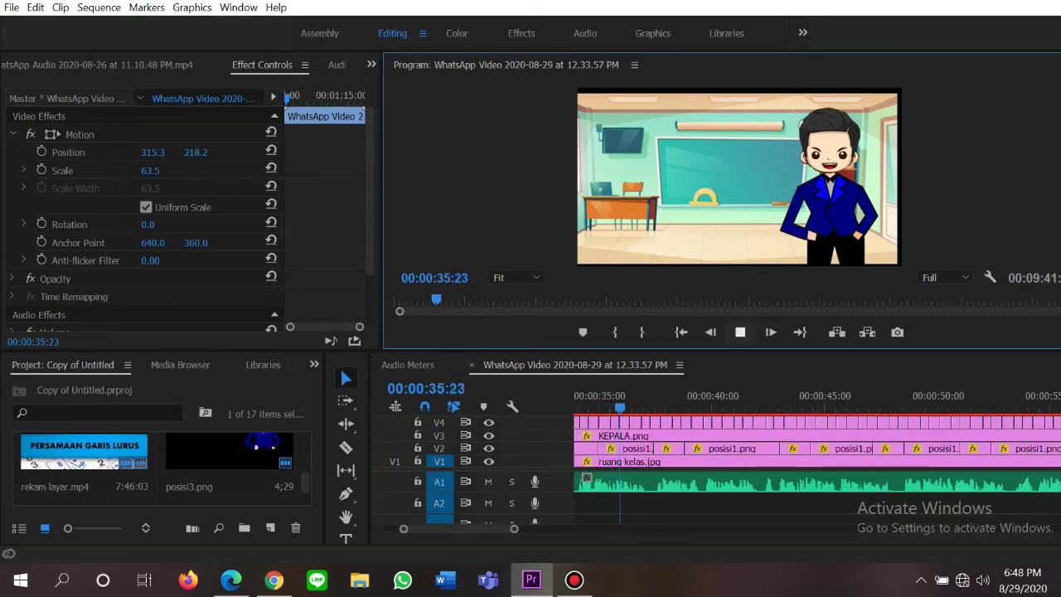
left_click_drag(498, 300, 473, 301)
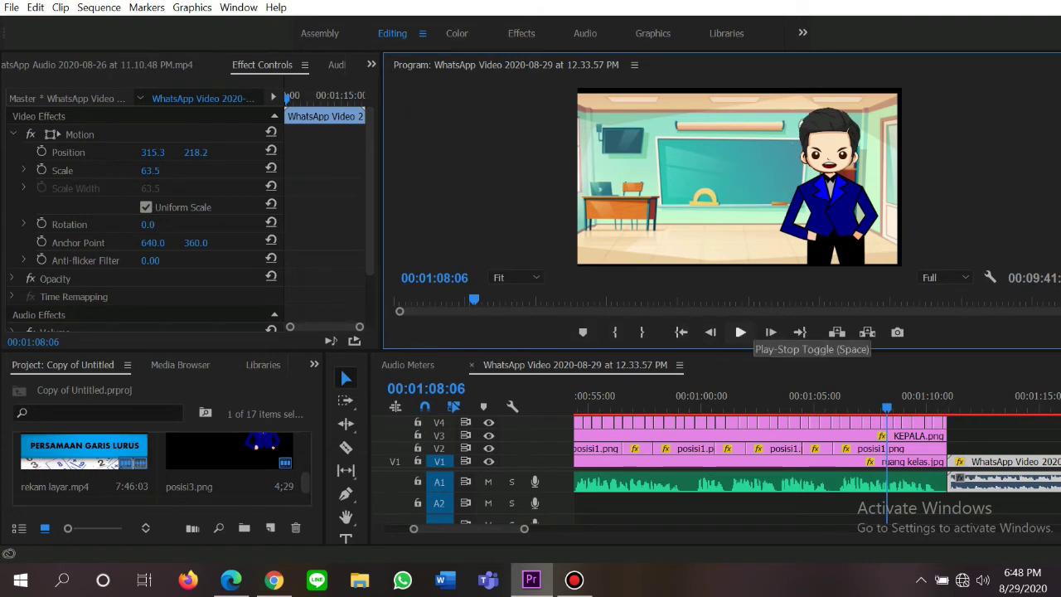
left_click(740, 333)
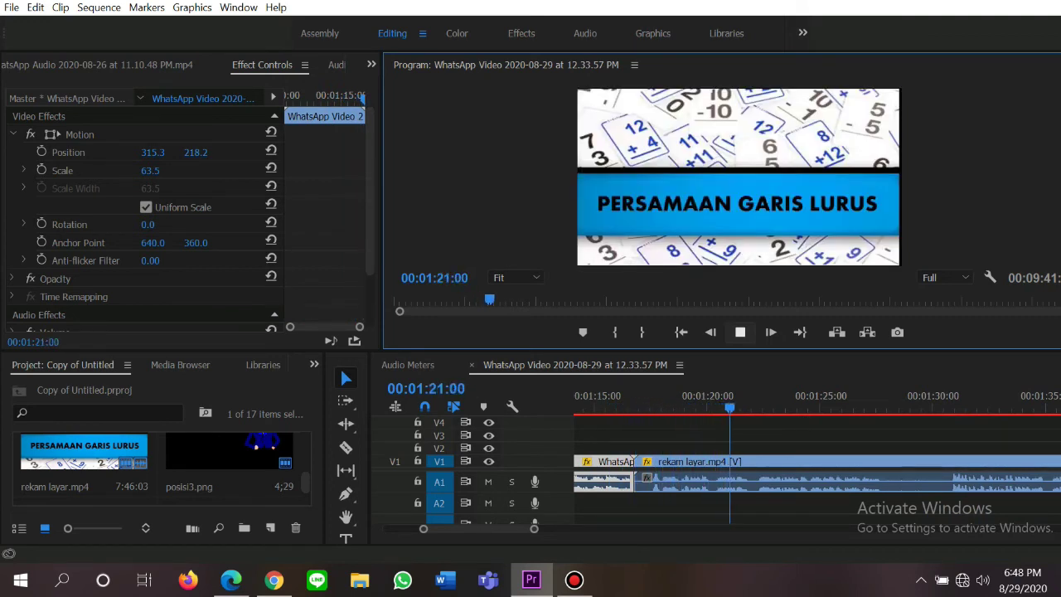
key("space")
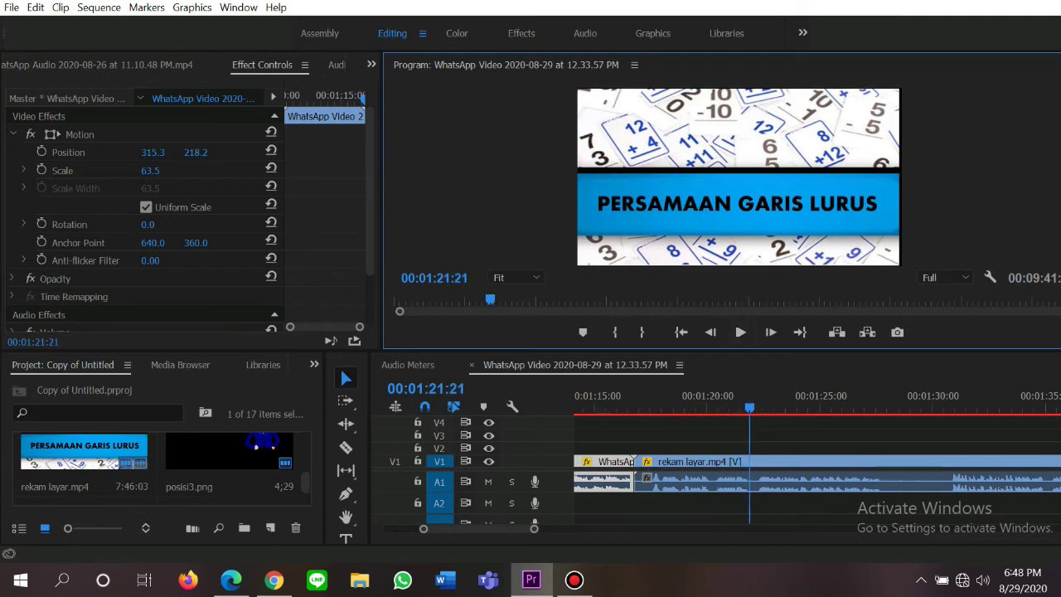
left_click(740, 332)
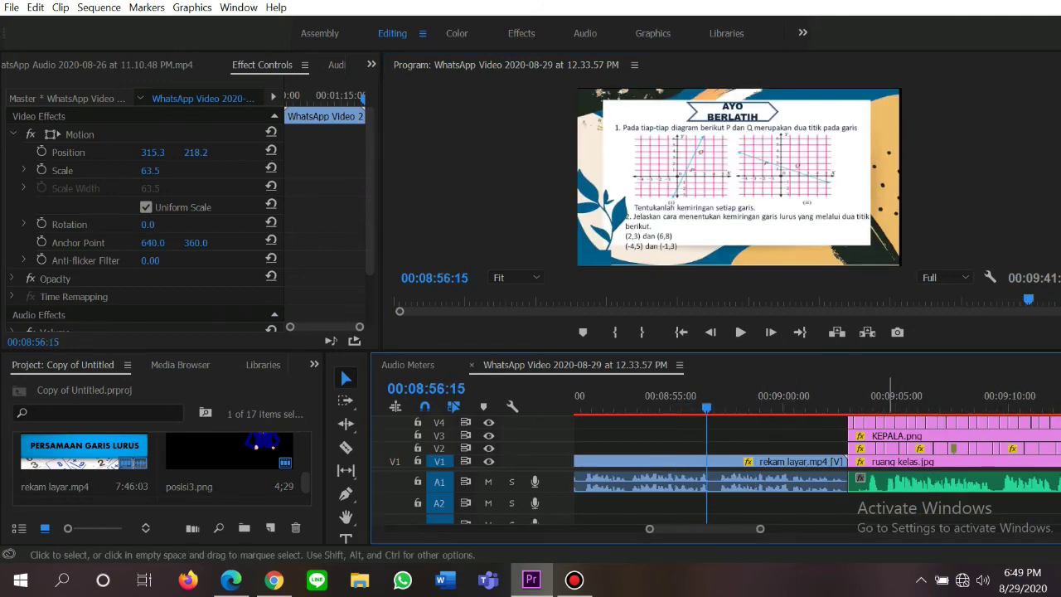
Select the closing avatar scene's audio clip and put the playhead at 00:09:02:21, exactly where rekam layar.mp4 ends and that scene begins
left_click(912, 481)
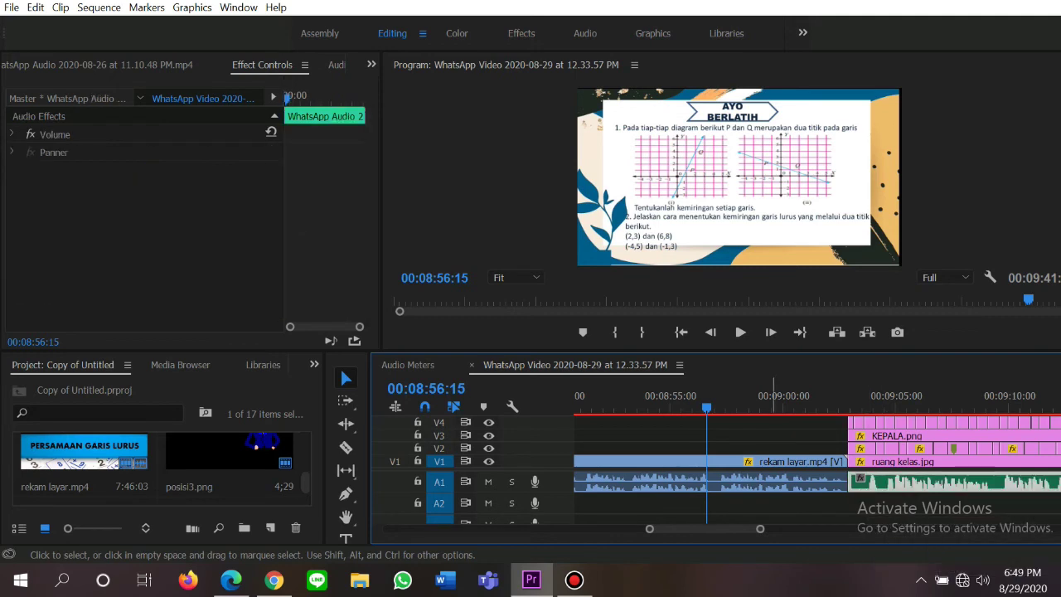
key("space")
key("Down")
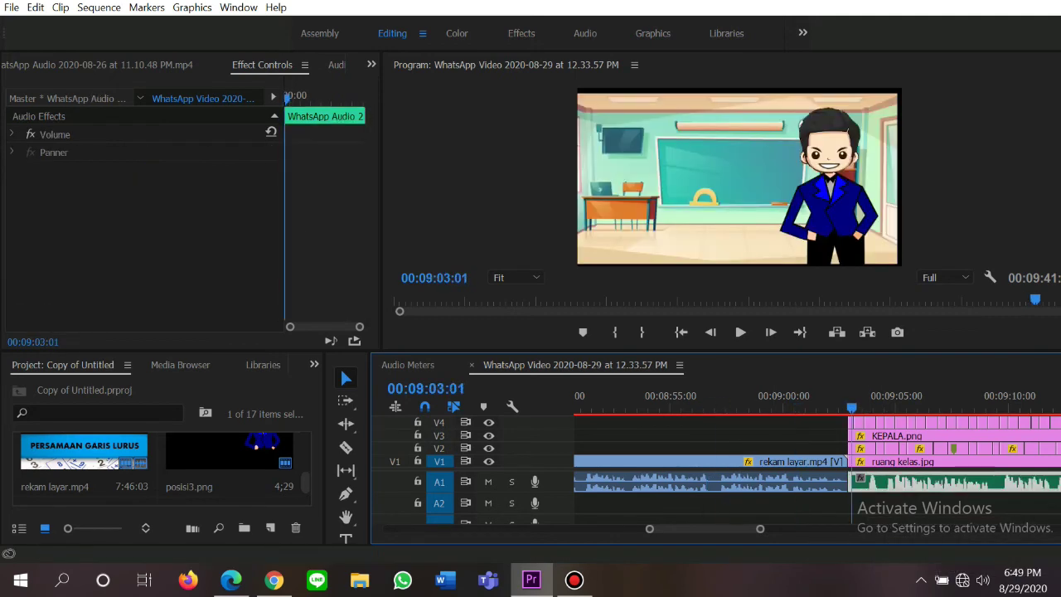
key("Left")
key("Left")
key("Left")
key("Left")
key("Left")
key("Left")
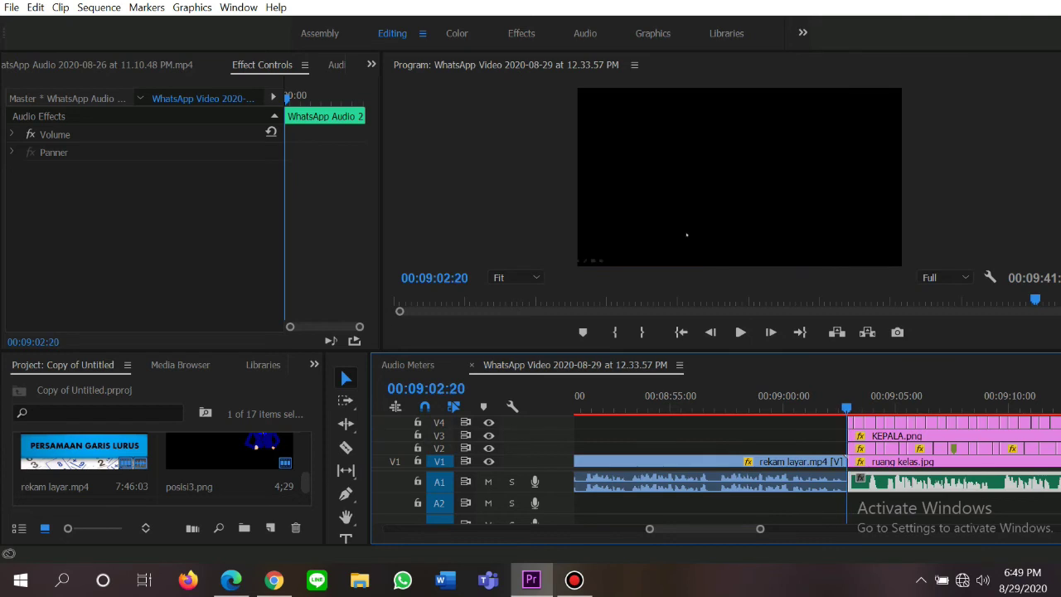
key("Right")
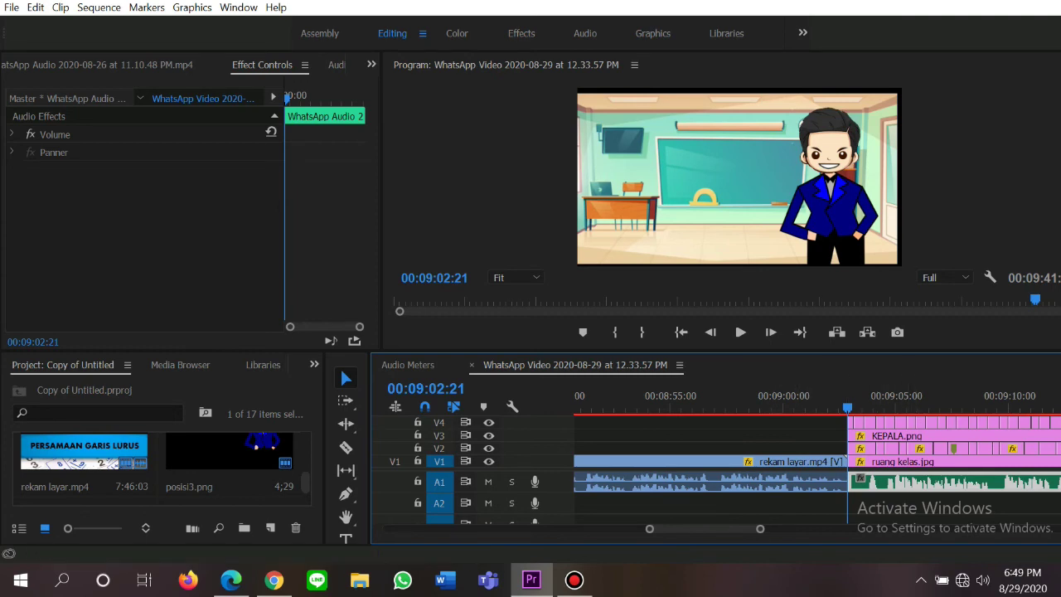
Inspect the short posisi2.png clips on V2 at the start of the closing avatar scene
scroll(817, 464, "right", 5)
scroll(817, 464, "left", 4)
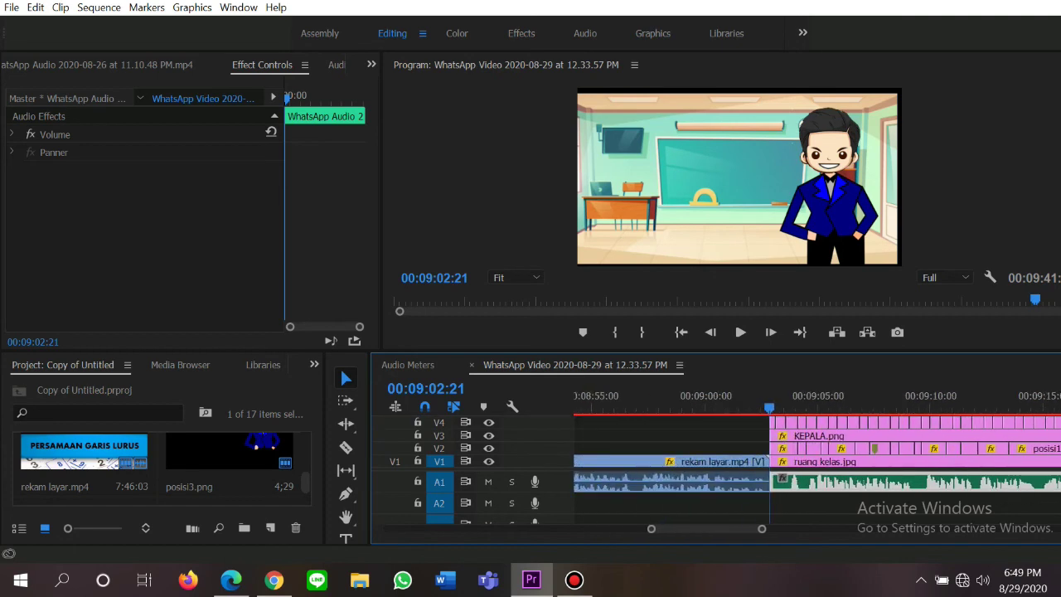
left_click(804, 448)
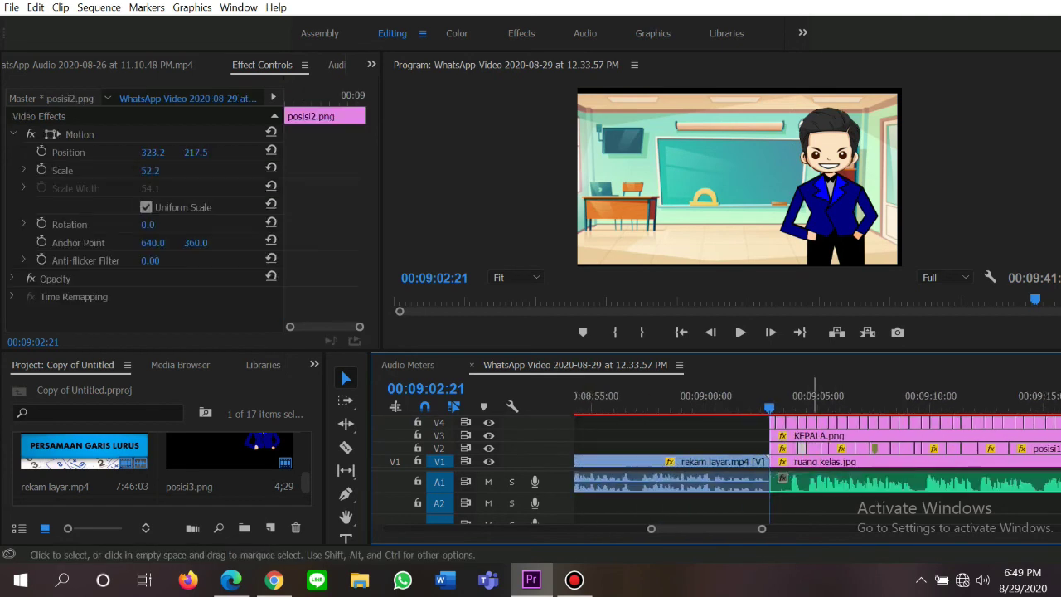
left_click(817, 447)
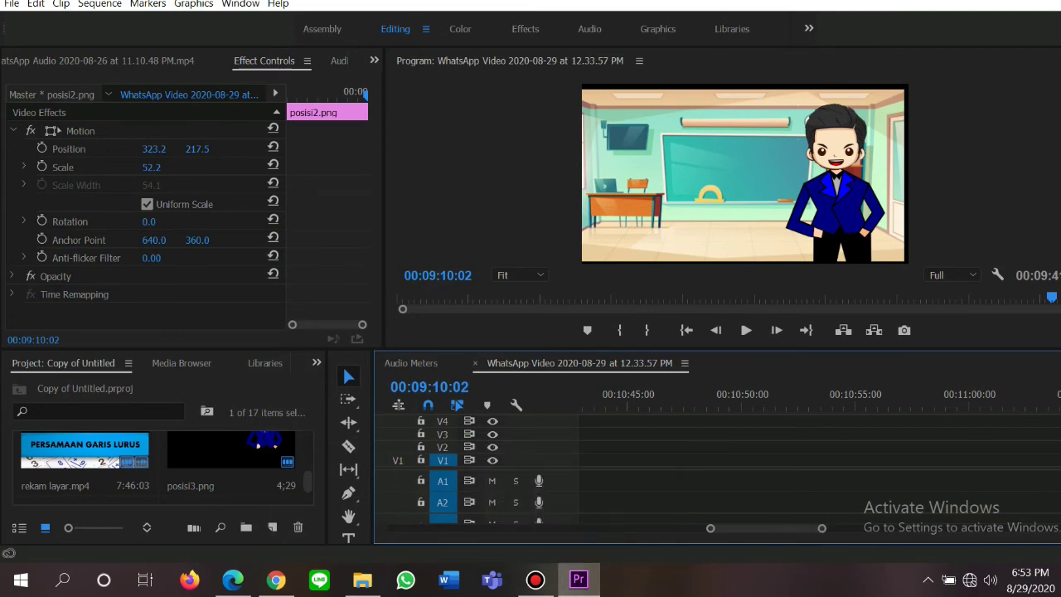
Open the media export settings for the lesson video sequence
left_click(35, 5)
mouse_move(12, 4)
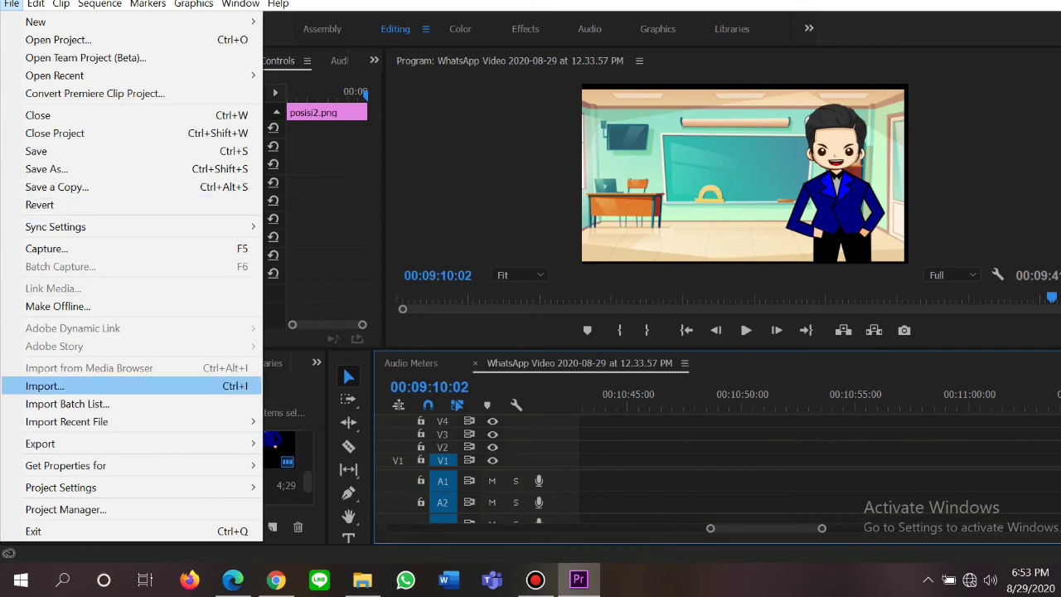
mouse_move(124, 444)
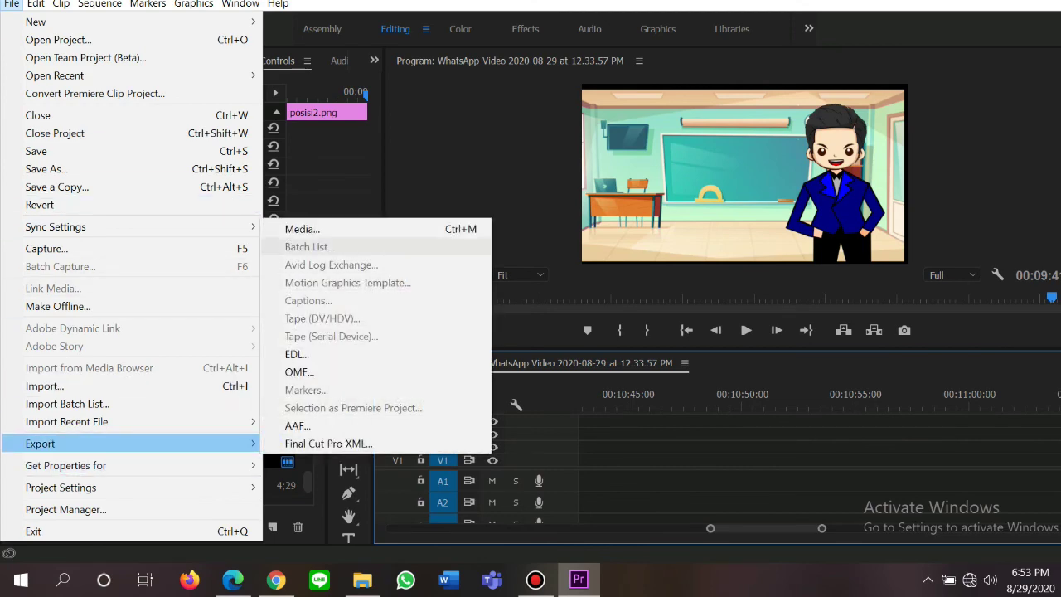
left_click(315, 229)
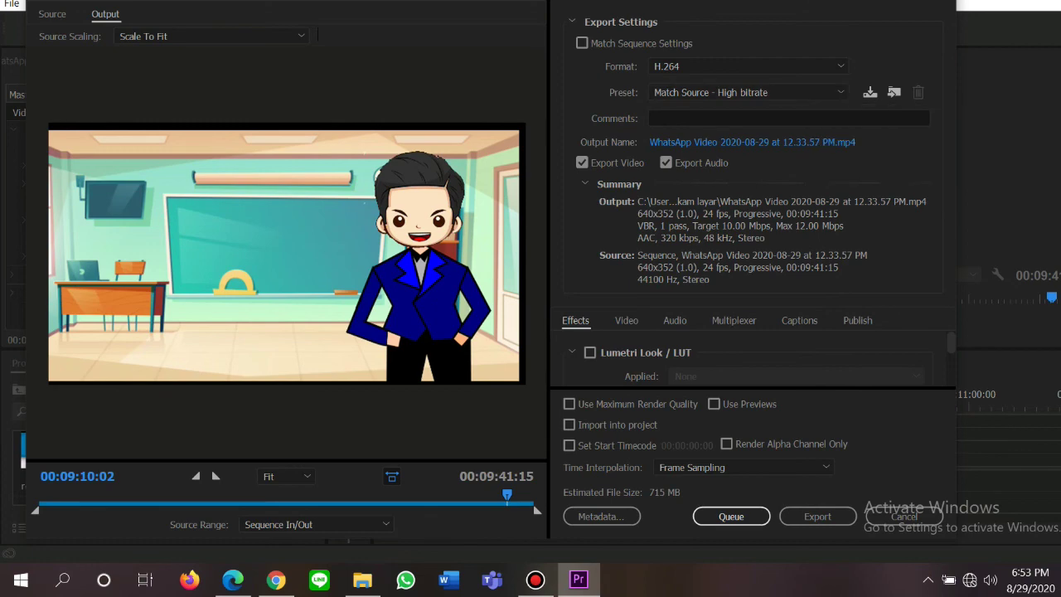
Apply the YouTube 1080p HD preset to the H.264 export and start exporting the sequence
left_click(747, 92)
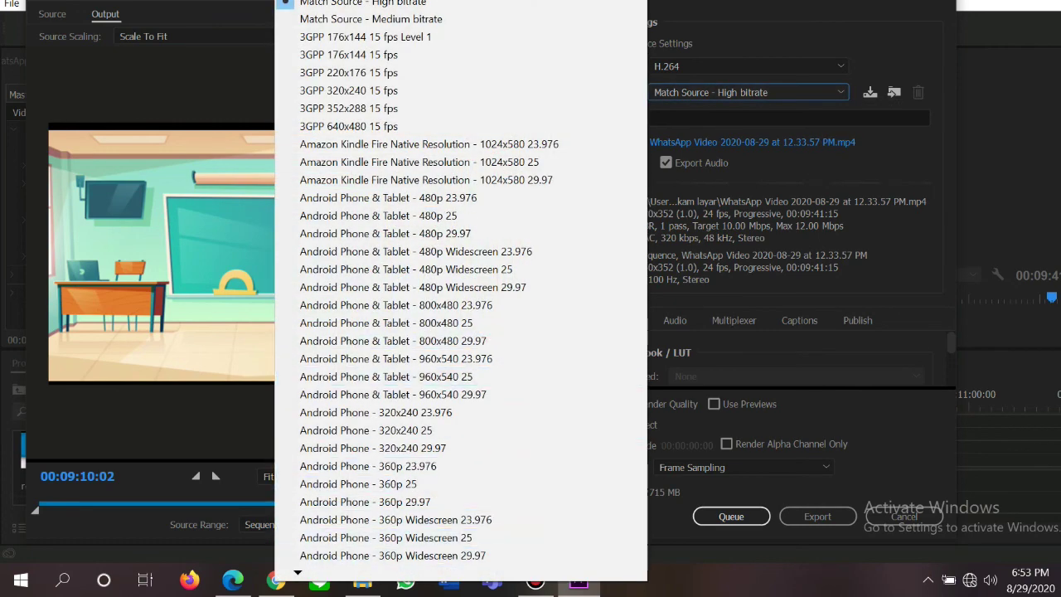
scroll(461, 282, "down", 2)
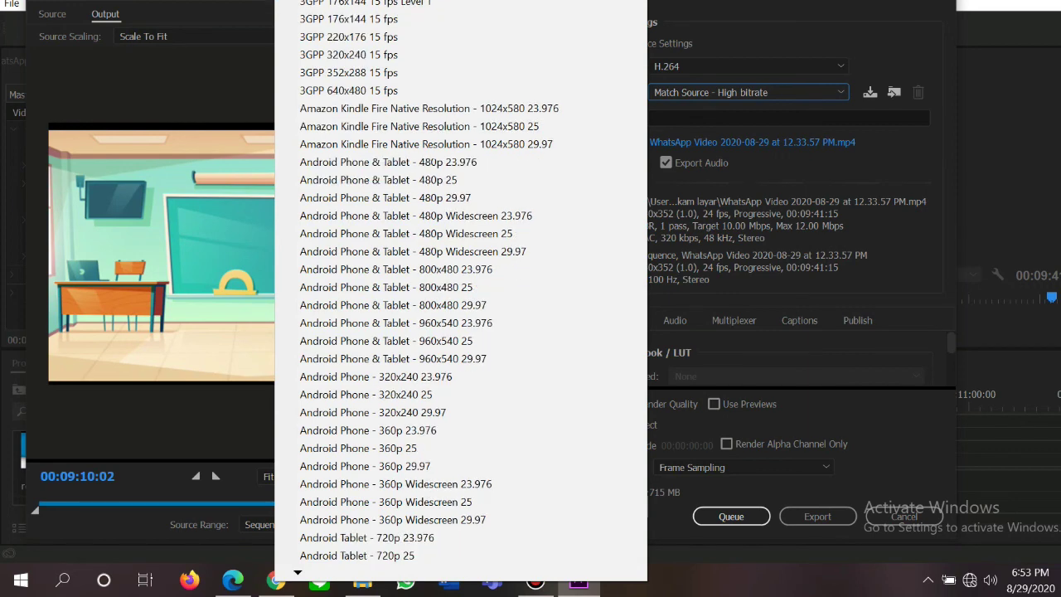
scroll(461, 282, "down", 2)
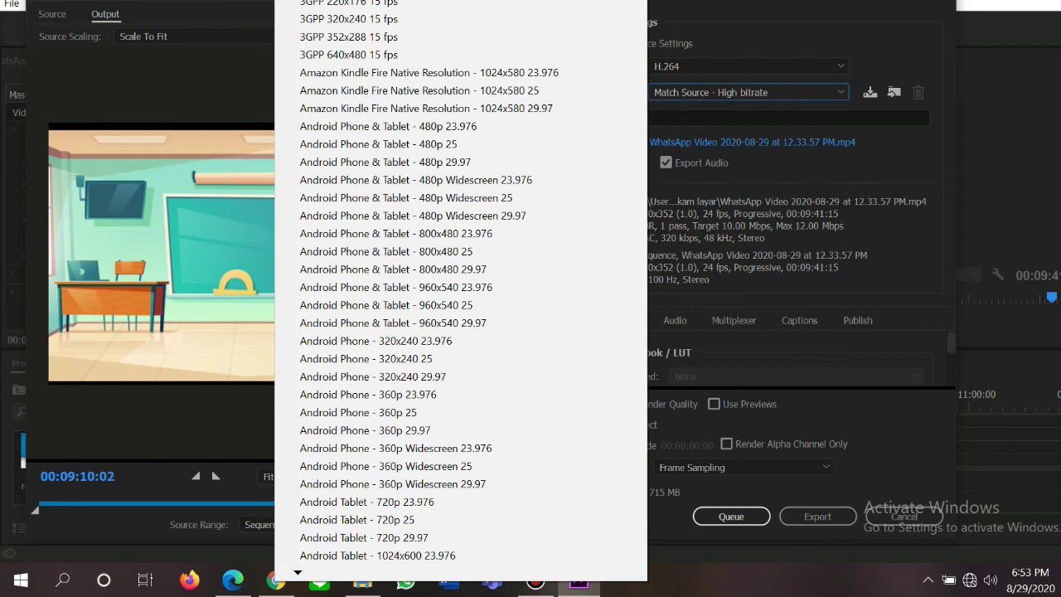
scroll(460, 282, "down", 14)
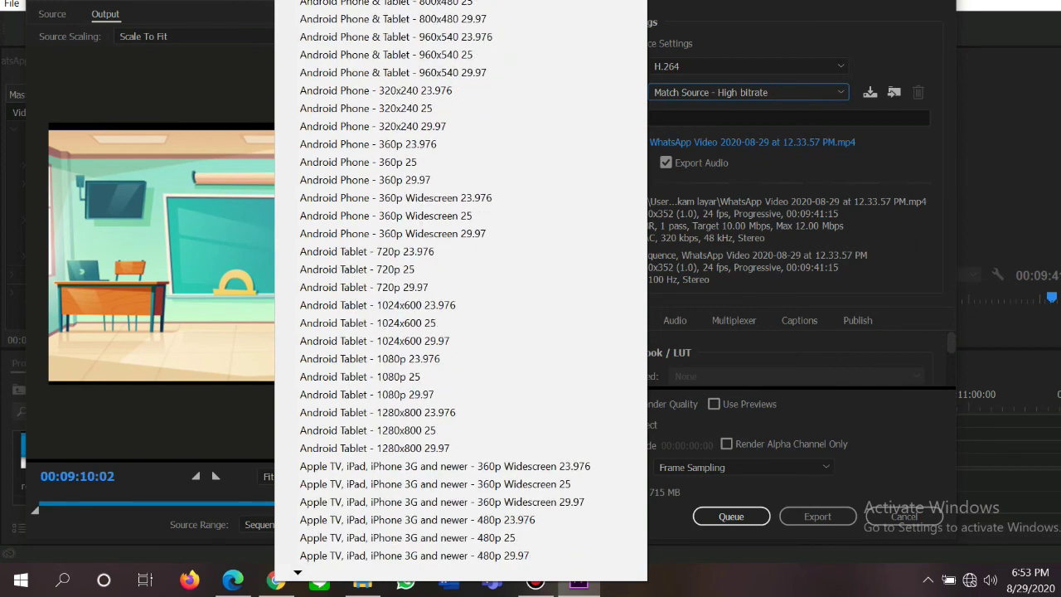
scroll(461, 281, "down", 19)
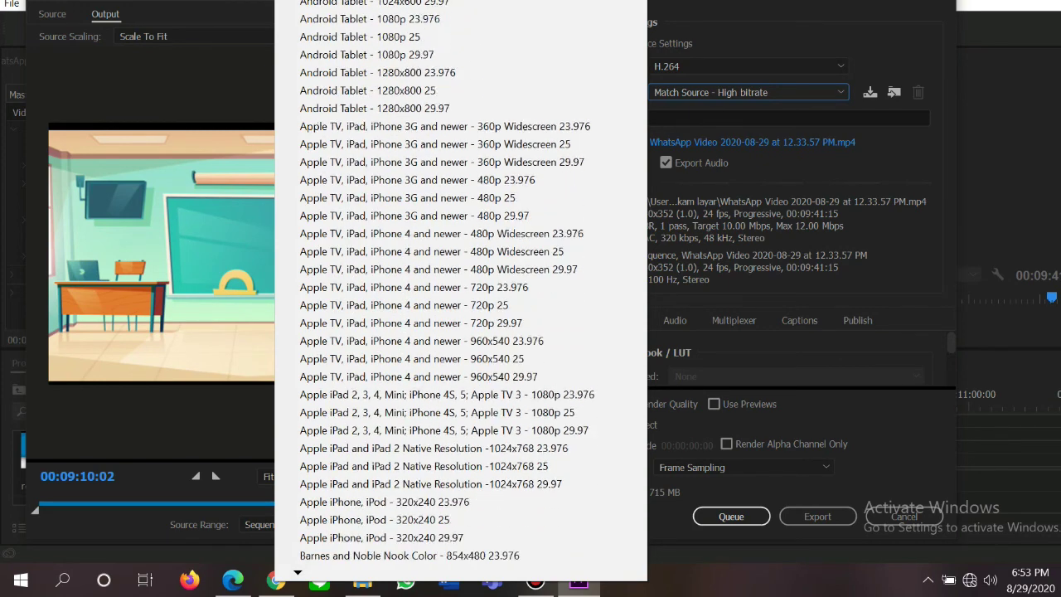
scroll(461, 282, "down", 18)
scroll(461, 282, "down", 18)
scroll(461, 282, "down", 12)
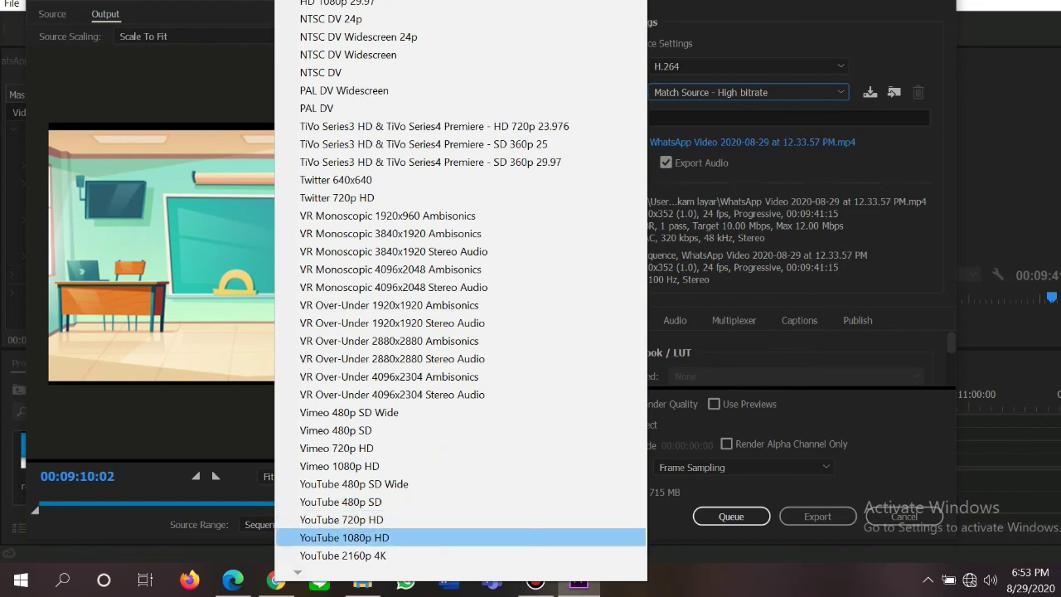
left_click(344, 537)
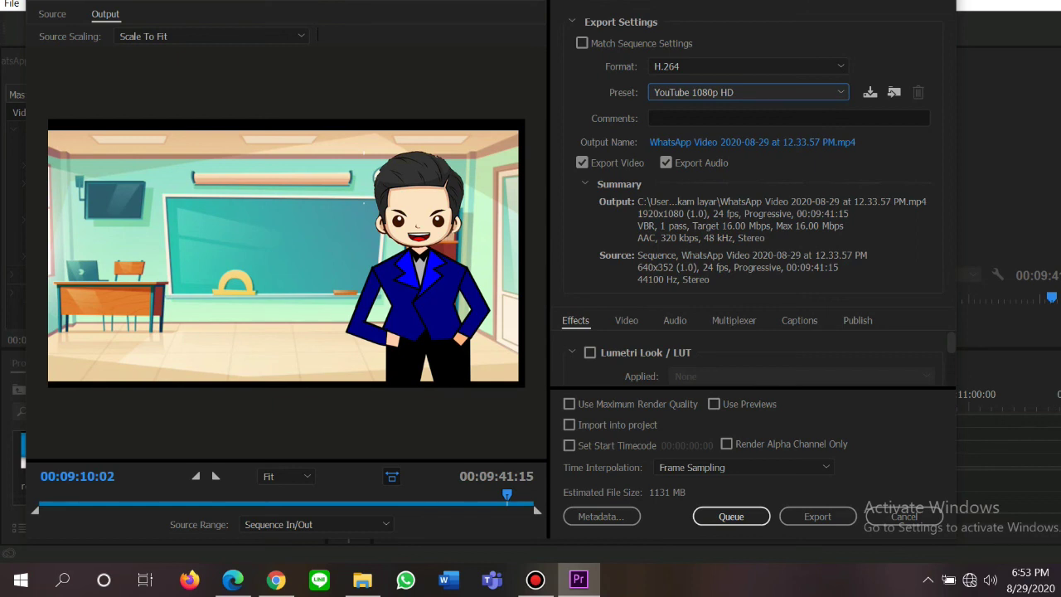
left_click(817, 516)
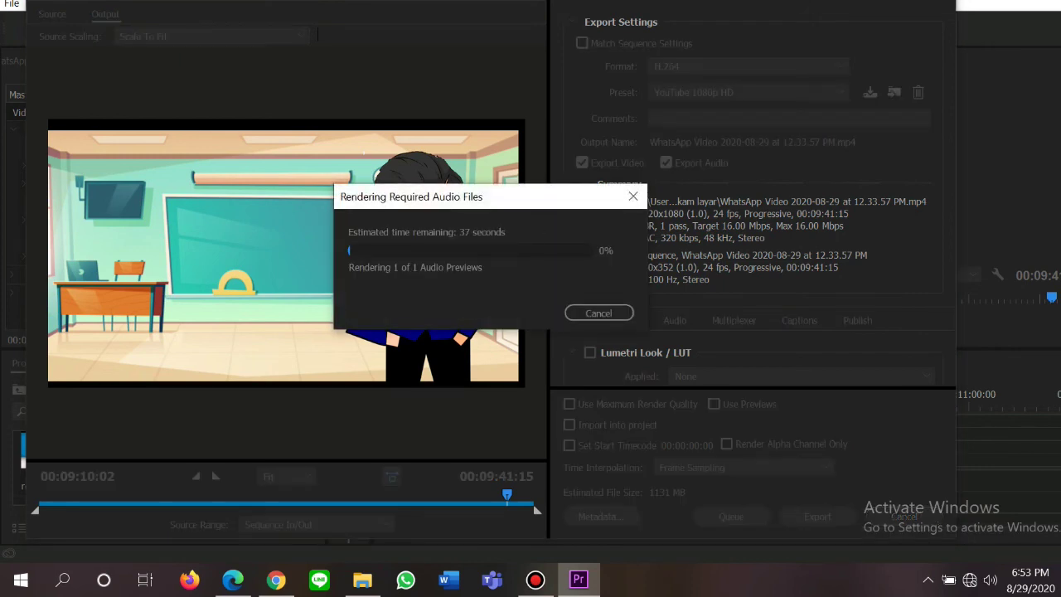